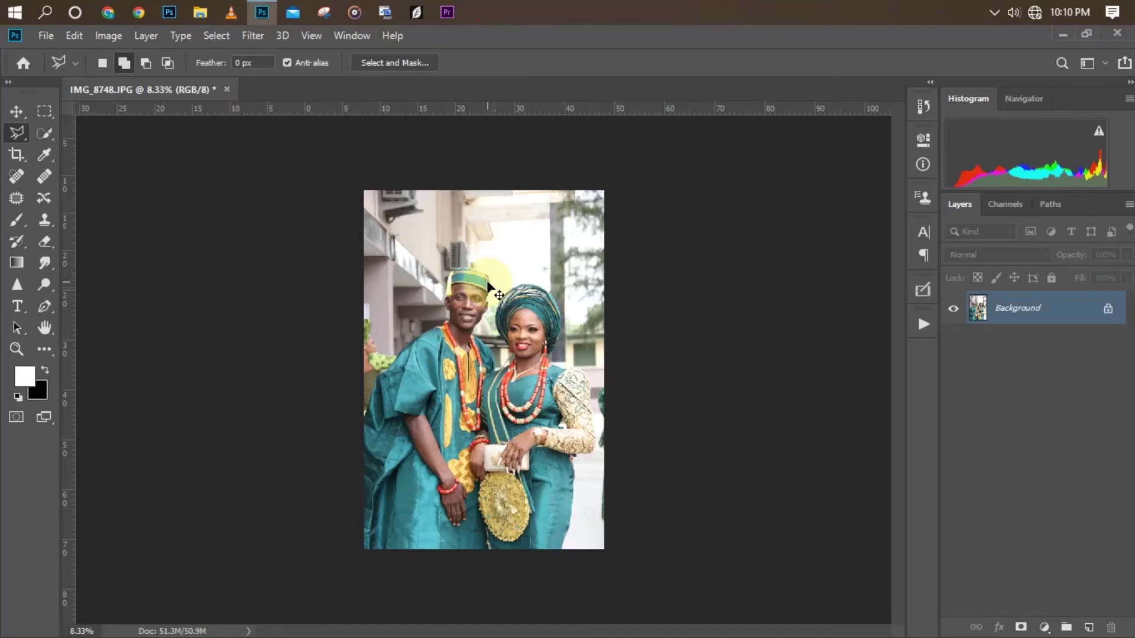
Zoom in and out to inspect the full wedding portrait
{"action": "key", "text": "ctrl+plus"}
{"action": "key", "text": "ctrl+minus"}
{"action": "key", "text": "ctrl+plus"}
{"action": "key", "text": "ctrl+minus"}
{"action": "key", "text": "ctrl+plus"}
{"action": "key", "text": "ctrl+plus"}
{"action": "key", "text": "ctrl+minus"}
{"action": "key", "text": "ctrl+minus"}
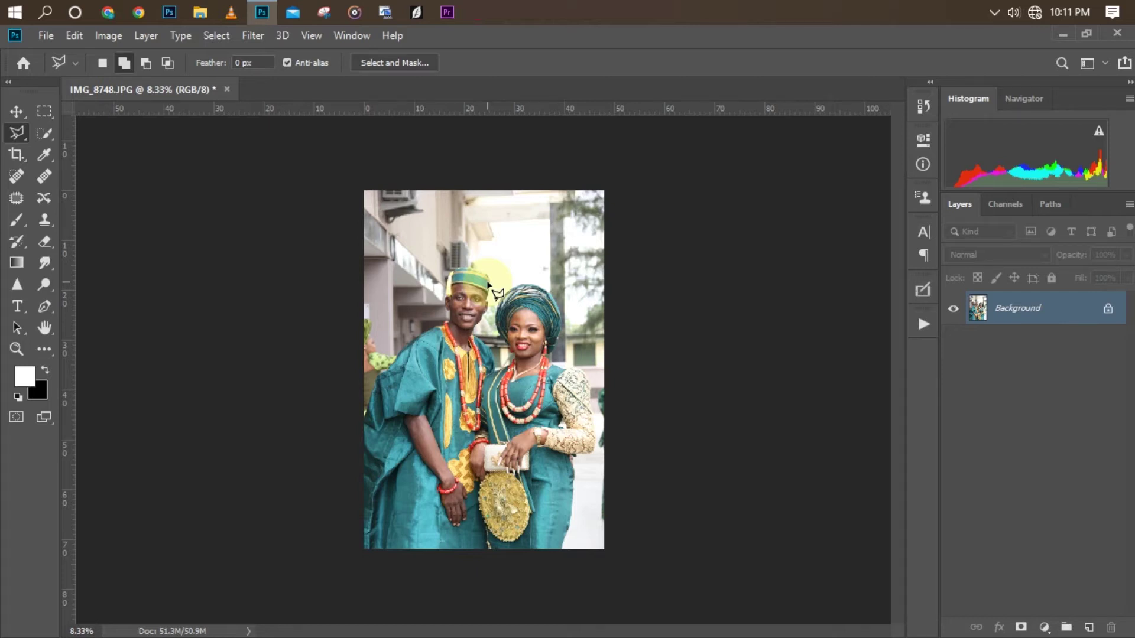
Look closely at the couple, then place a 5:7 crop frame over the photo
{"action": "key", "text": "ctrl+plus"}
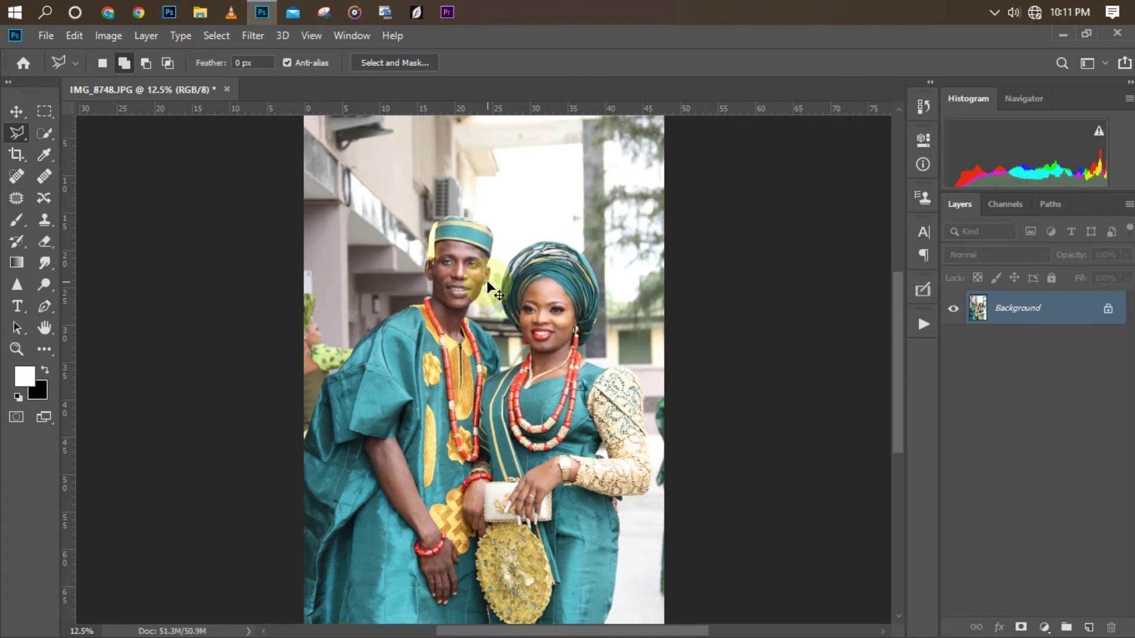
{"action": "key", "text": "ctrl+minus"}
{"action": "key", "text": "ctrl+plus"}
{"action": "key", "text": "ctrl+minus"}
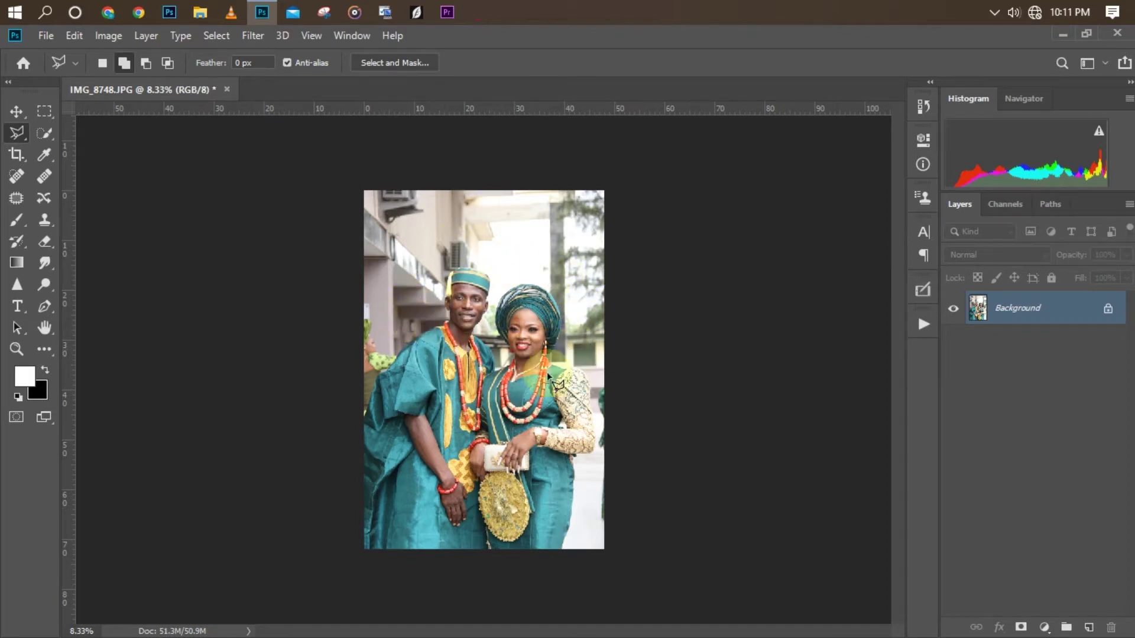
{"action": "key", "text": "ctrl+plus"}
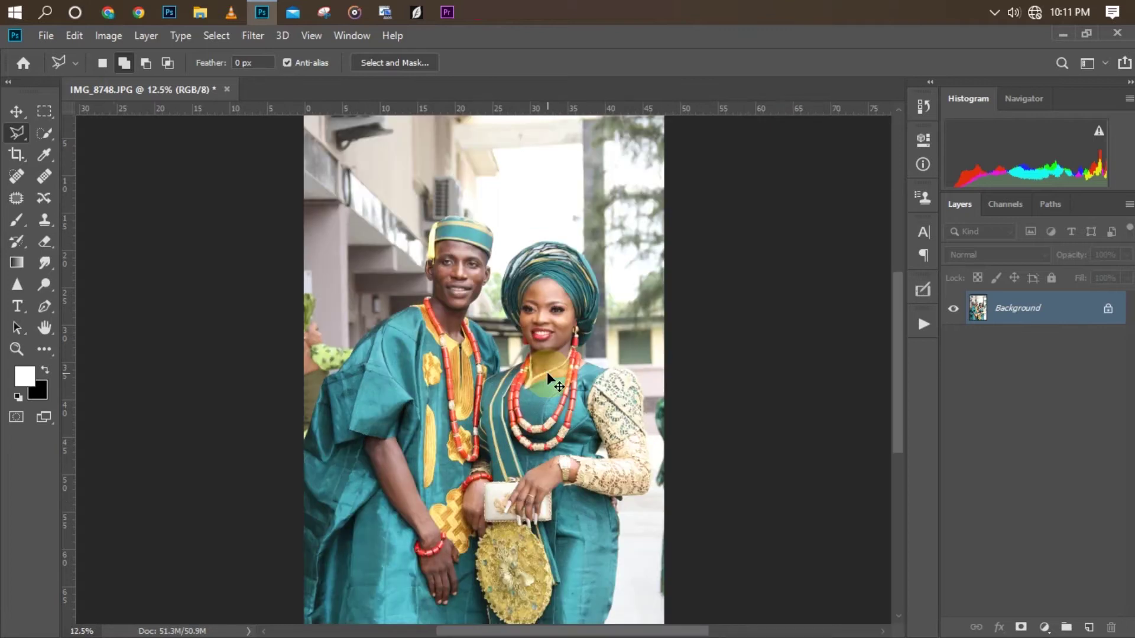
{"action": "key", "text": "ctrl+minus"}
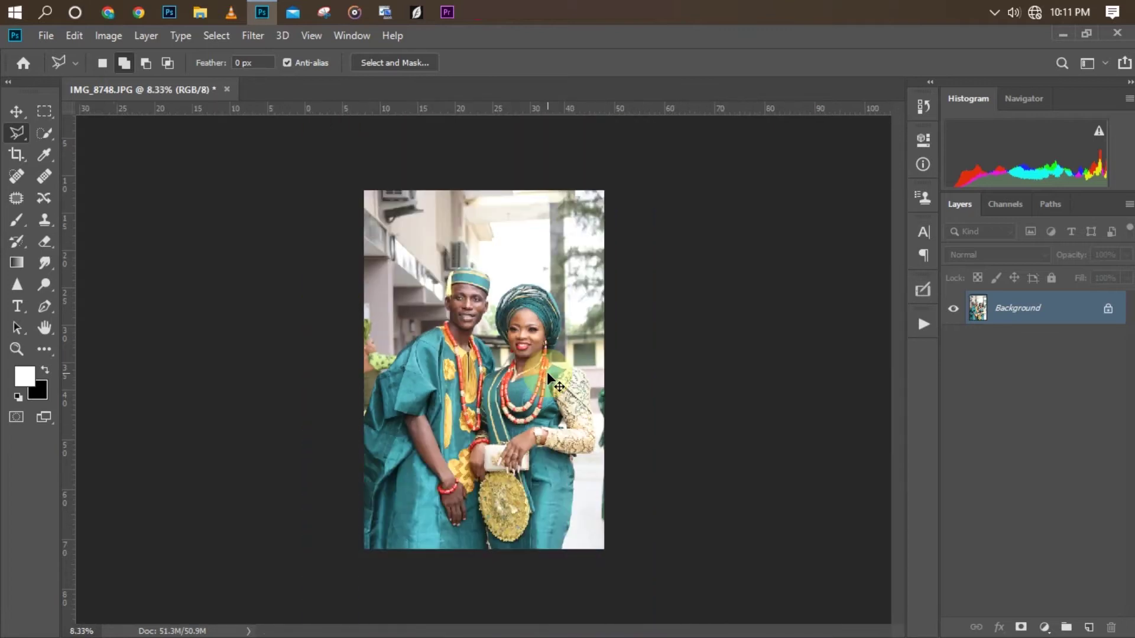
{"action": "key", "text": "ctrl+plus"}
{"action": "key", "text": "ctrl+minus"}
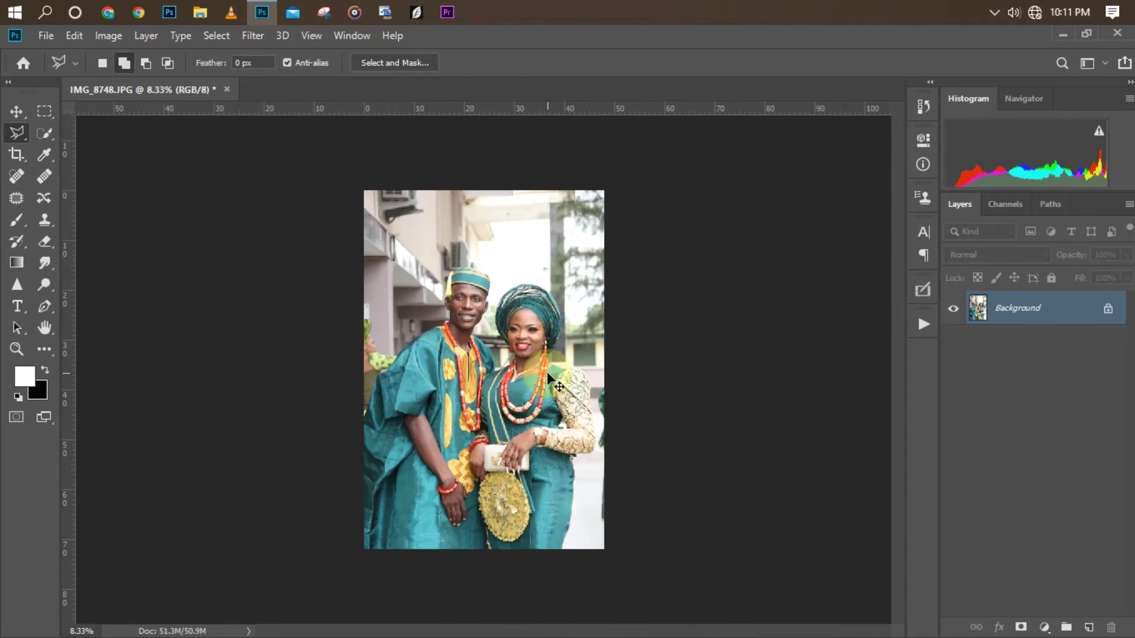
{"action": "left_click", "coordinate": [309, 335]}
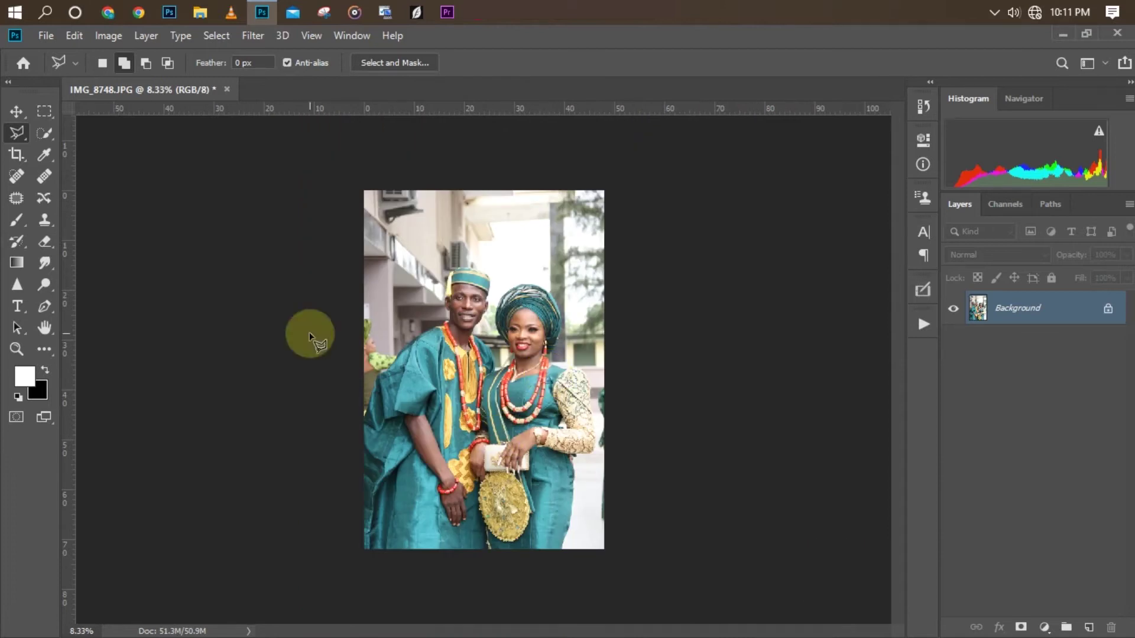
{"action": "left_click", "coordinate": [412, 391]}
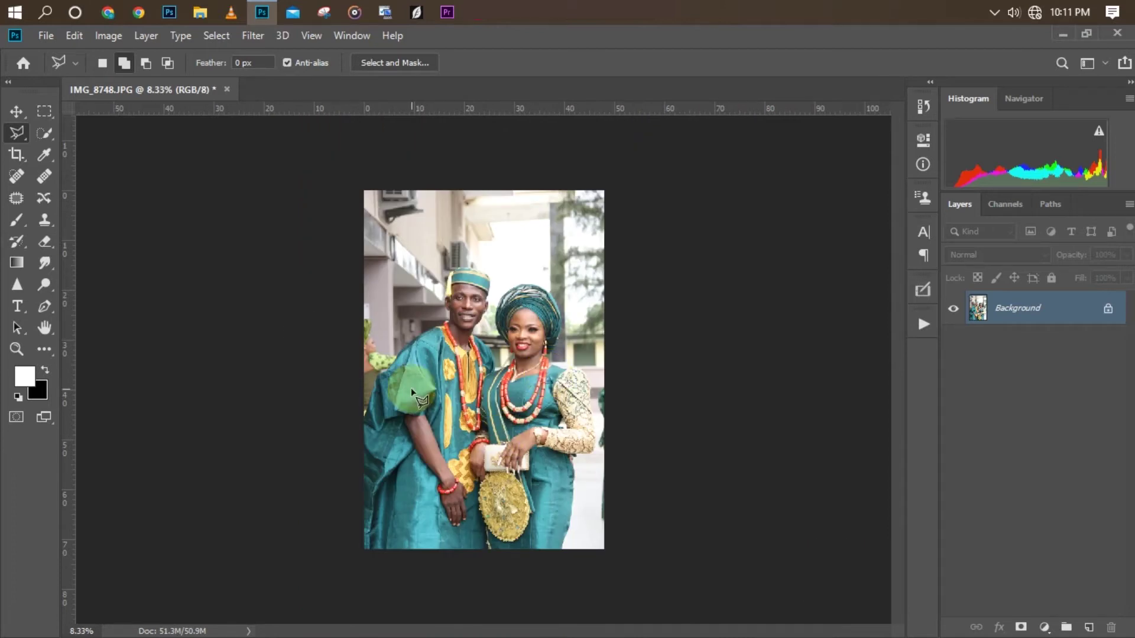
Crop to 5:7, shifting the photo up and tightening the top-left corner around the couple
{"action": "key", "text": "c"}
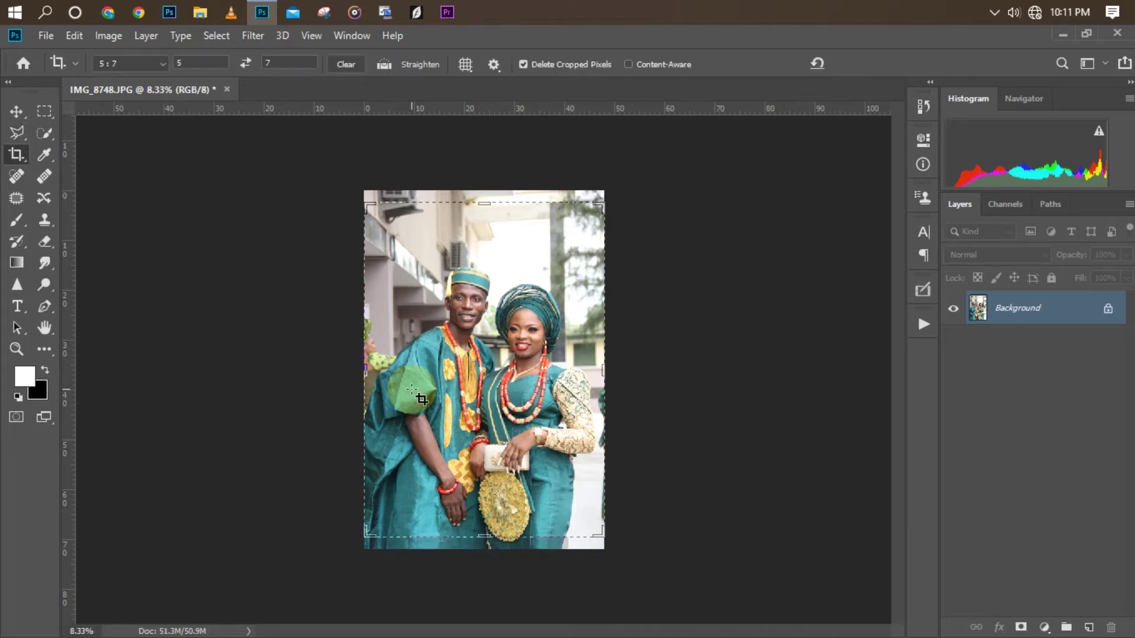
{"action": "left_click", "coordinate": [481, 455]}
{"action": "left_click_drag", "start_coordinate": [491, 467], "coordinate": [492, 381]}
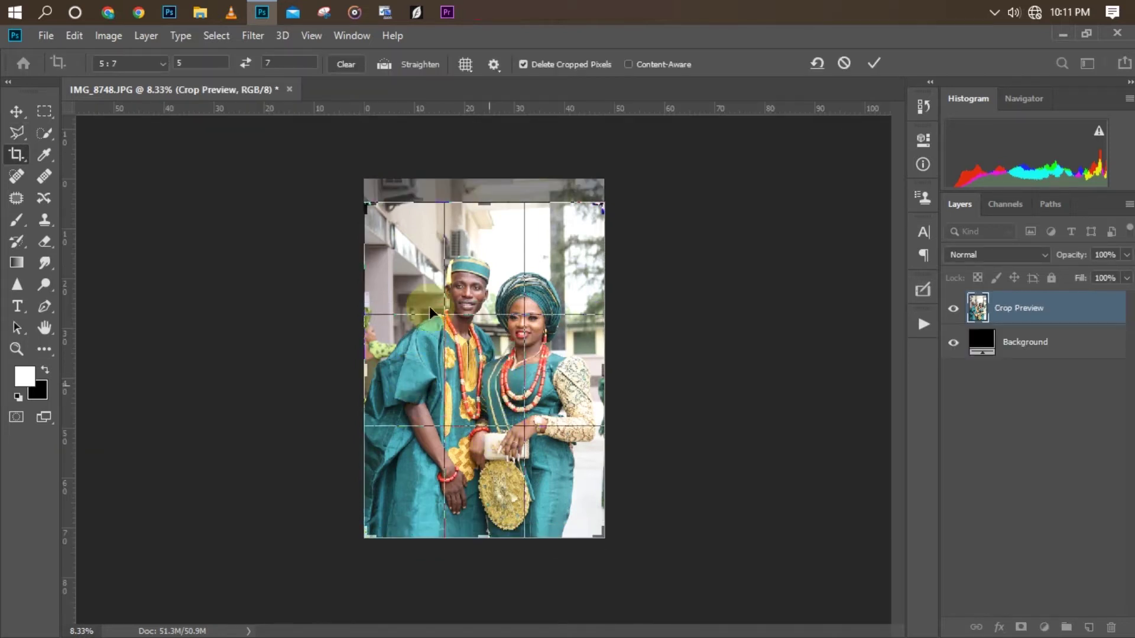
{"action": "left_click_drag", "start_coordinate": [363, 205], "coordinate": [366, 209]}
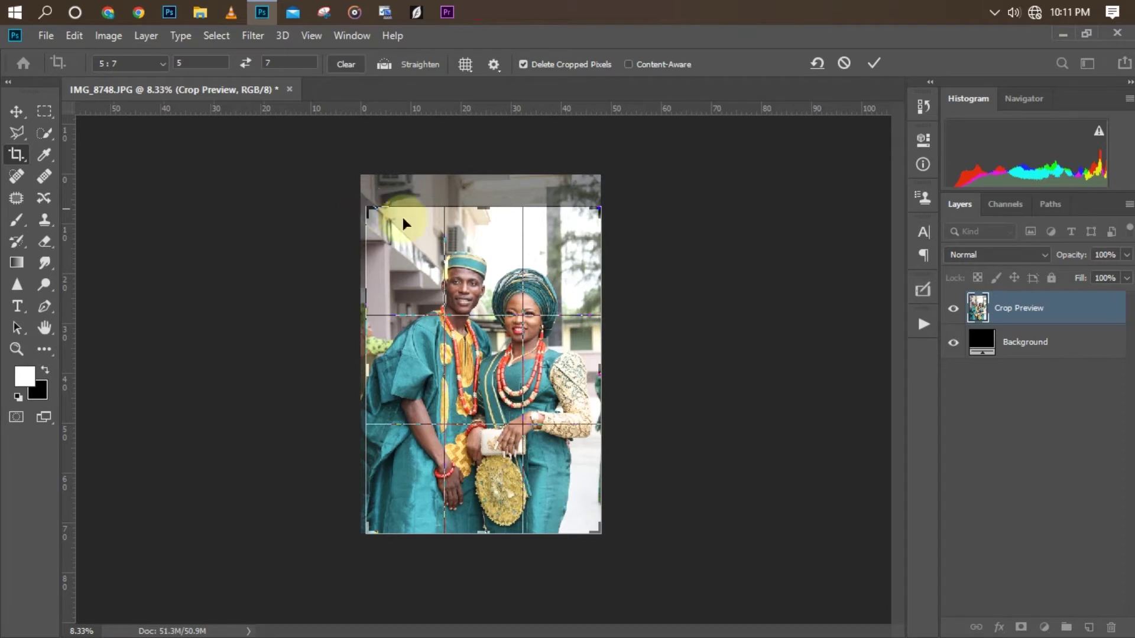
{"action": "left_click_drag", "start_coordinate": [500, 372], "coordinate": [500, 373]}
{"action": "key", "text": "Return"}
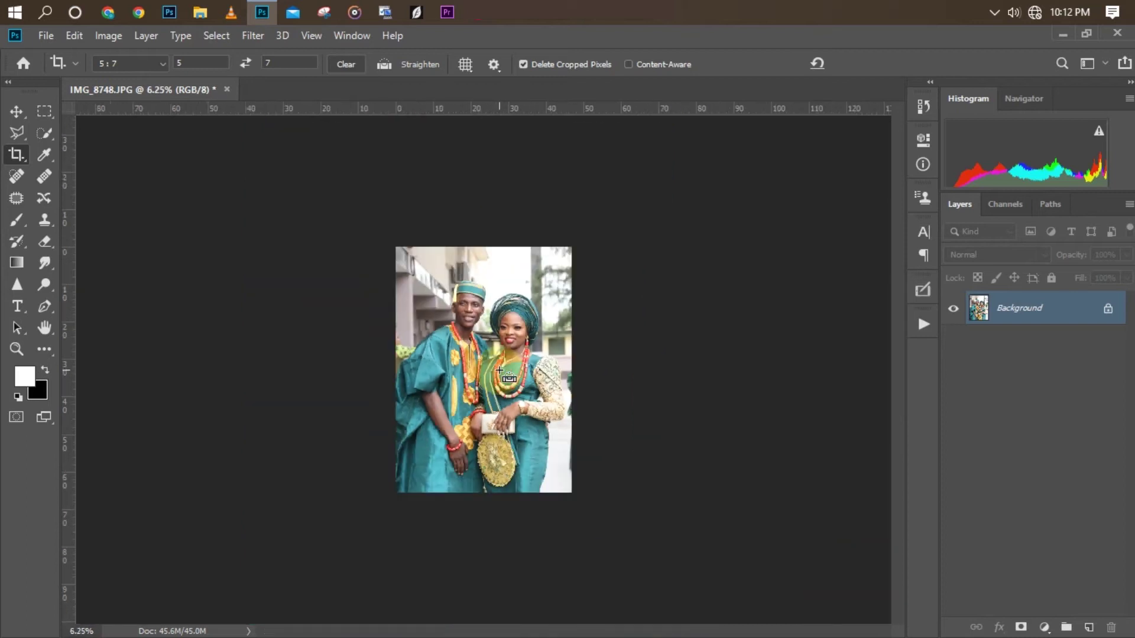
{"action": "key", "text": "ctrl+plus"}
{"action": "key", "text": "ctrl+plus"}
{"action": "key", "text": "ctrl+minus"}
{"action": "key", "text": "ctrl+minus"}
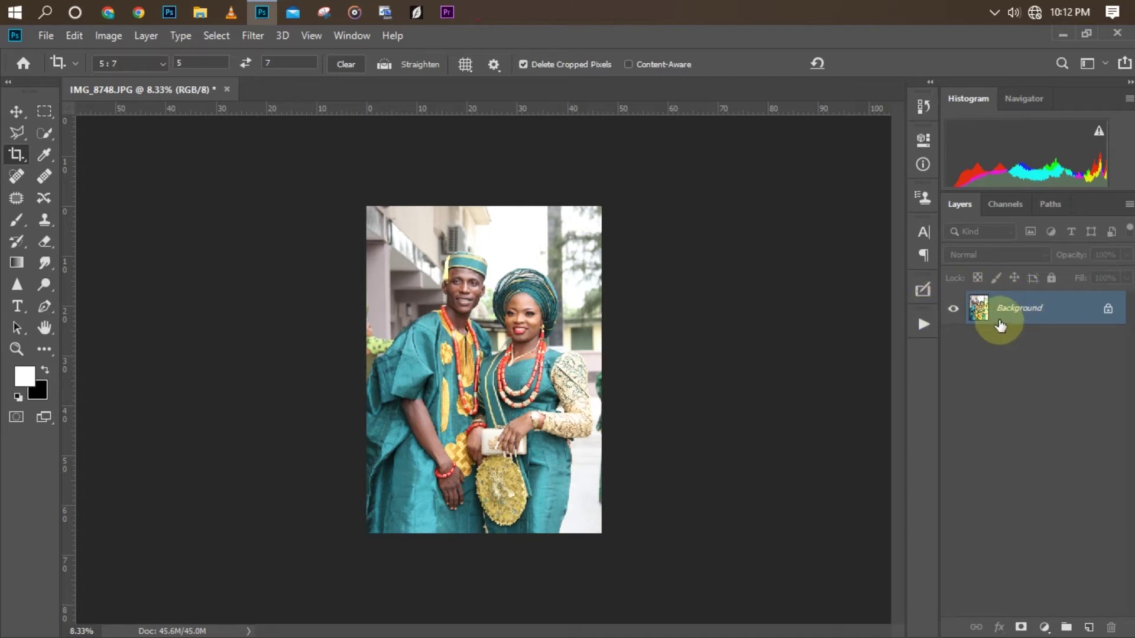
Duplicate the Background to Layer 1 with Ctrl+J and open it in the Camera Raw Filter
{"action": "left_click_drag", "start_coordinate": [1000, 325], "coordinate": [999, 321]}
{"action": "key", "text": "ctrl+j"}
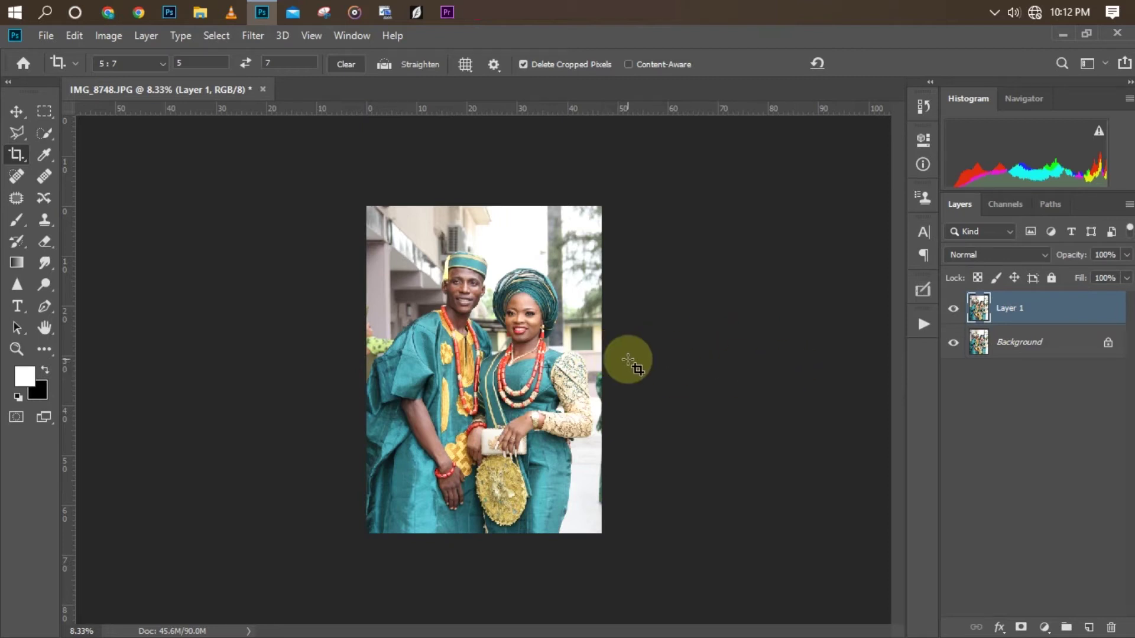
{"action": "left_click", "coordinate": [259, 36]}
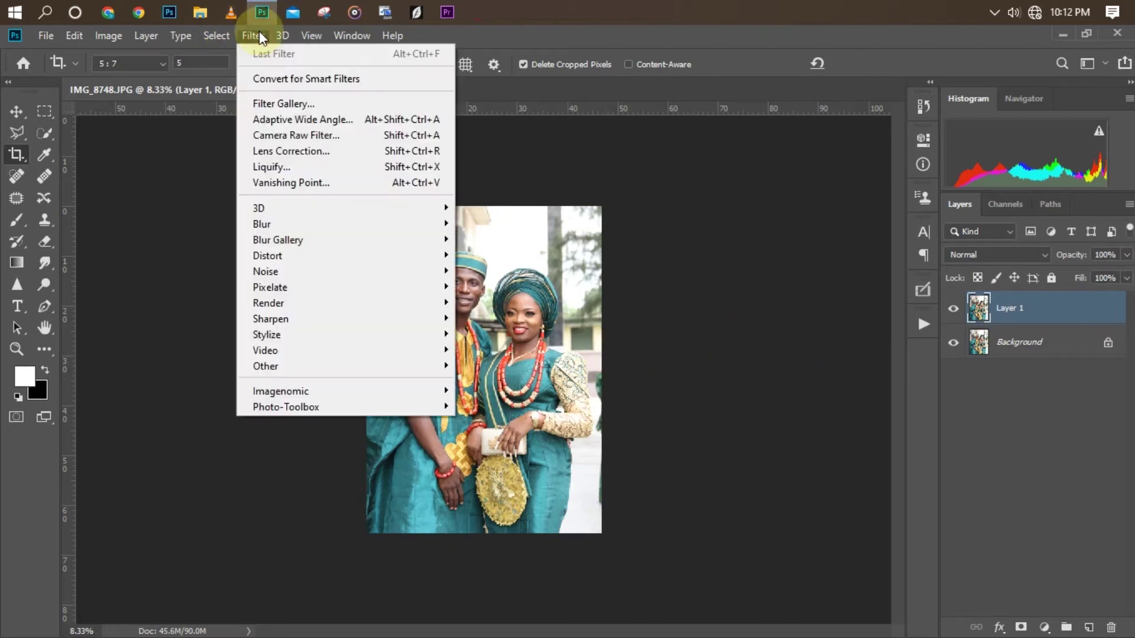
{"action": "left_click", "coordinate": [305, 134]}
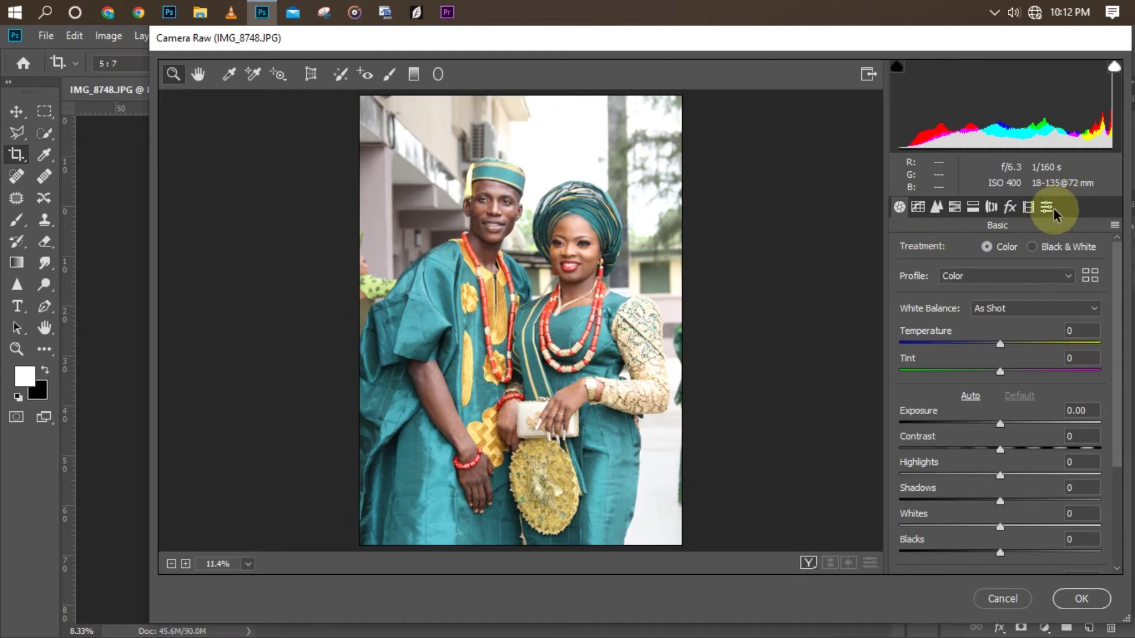
Set HSL saturation: Reds and Oranges −2, Yellows +28, Greens +21, Blues +50
{"action": "left_click", "coordinate": [954, 208]}
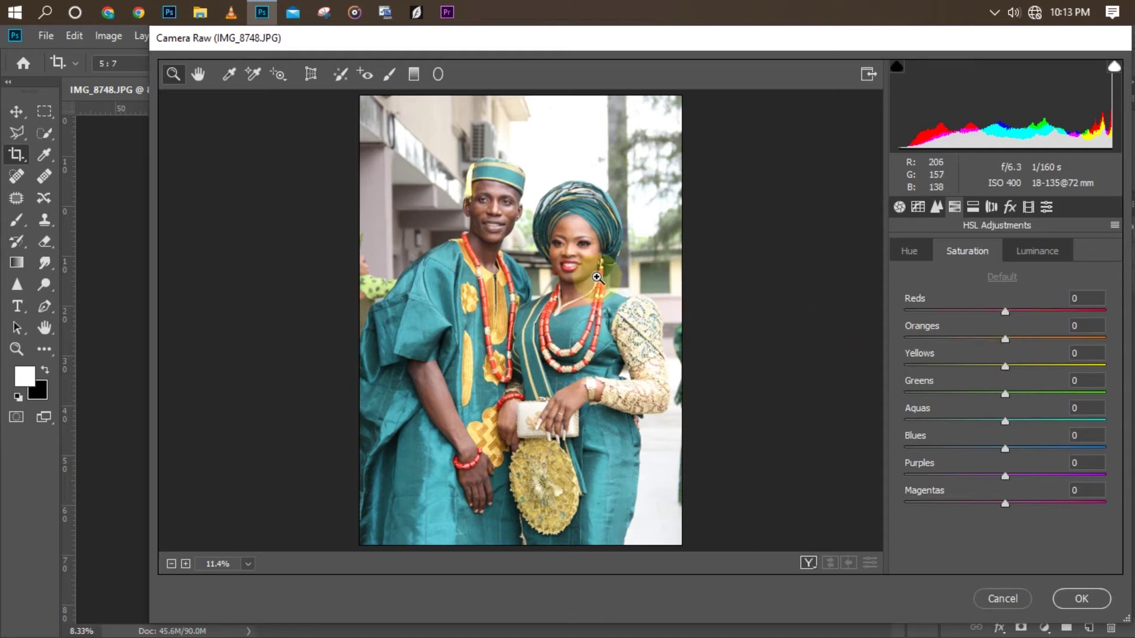
{"action": "left_click_drag", "start_coordinate": [1035, 338], "coordinate": [1003, 338]}
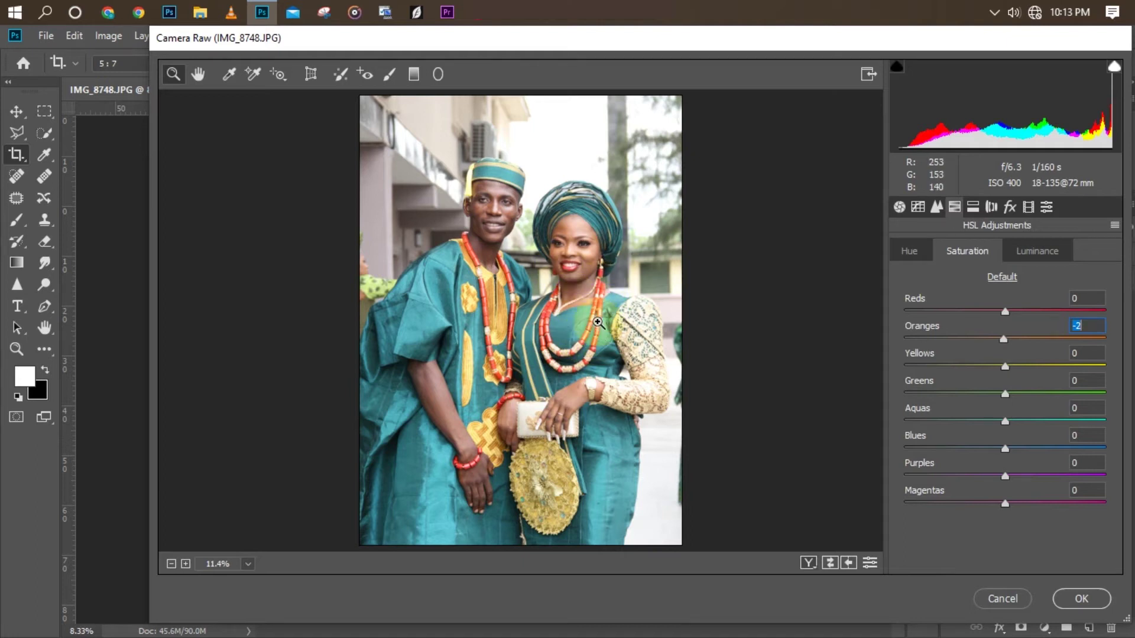
{"action": "mouse_move", "coordinate": [1011, 311]}
{"action": "left_mouse_down"}
{"action": "mouse_move", "coordinate": [1062, 310]}
{"action": "mouse_move", "coordinate": [933, 319]}
{"action": "mouse_move", "coordinate": [1055, 323]}
{"action": "mouse_move", "coordinate": [1003, 324]}
{"action": "left_mouse_up"}
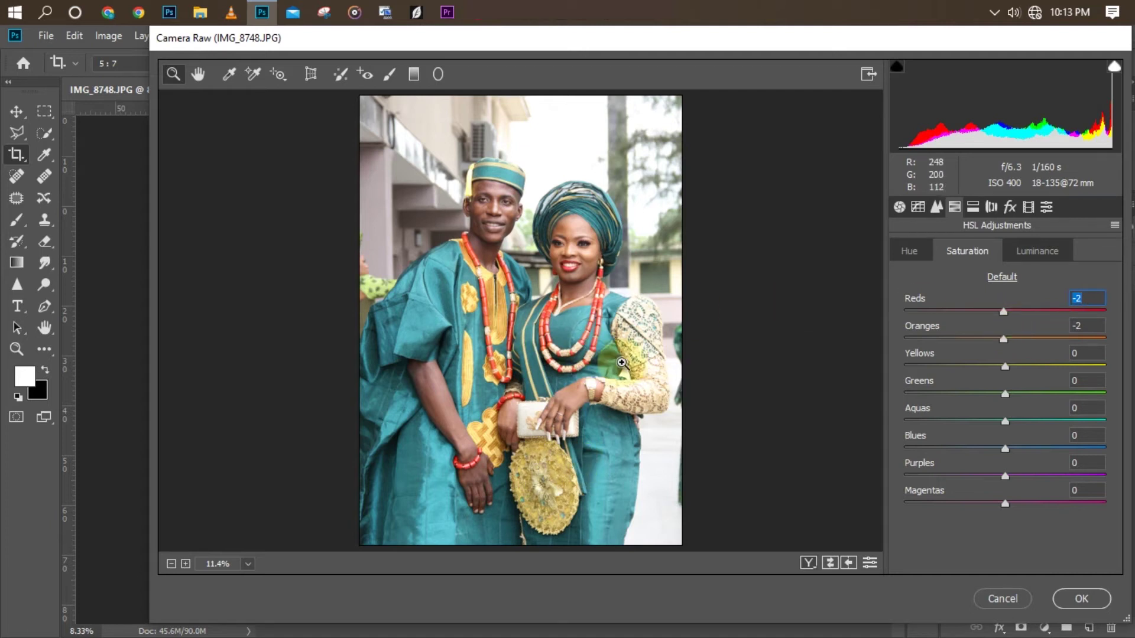
{"action": "left_click_drag", "start_coordinate": [1009, 367], "coordinate": [1032, 368]}
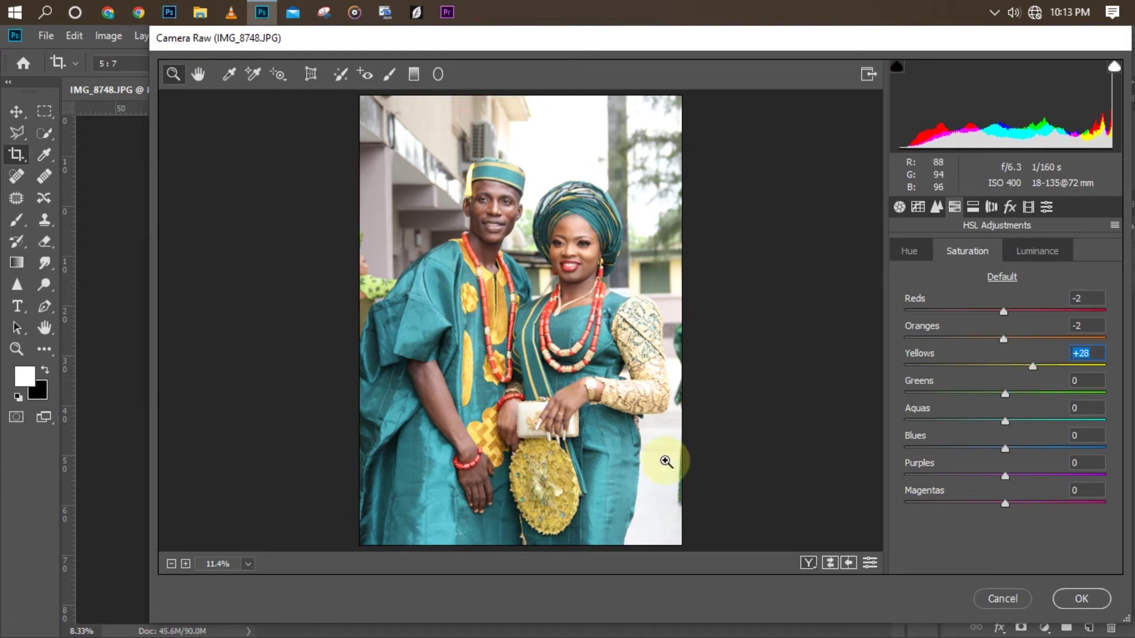
{"action": "left_click_drag", "start_coordinate": [1018, 450], "coordinate": [1055, 440]}
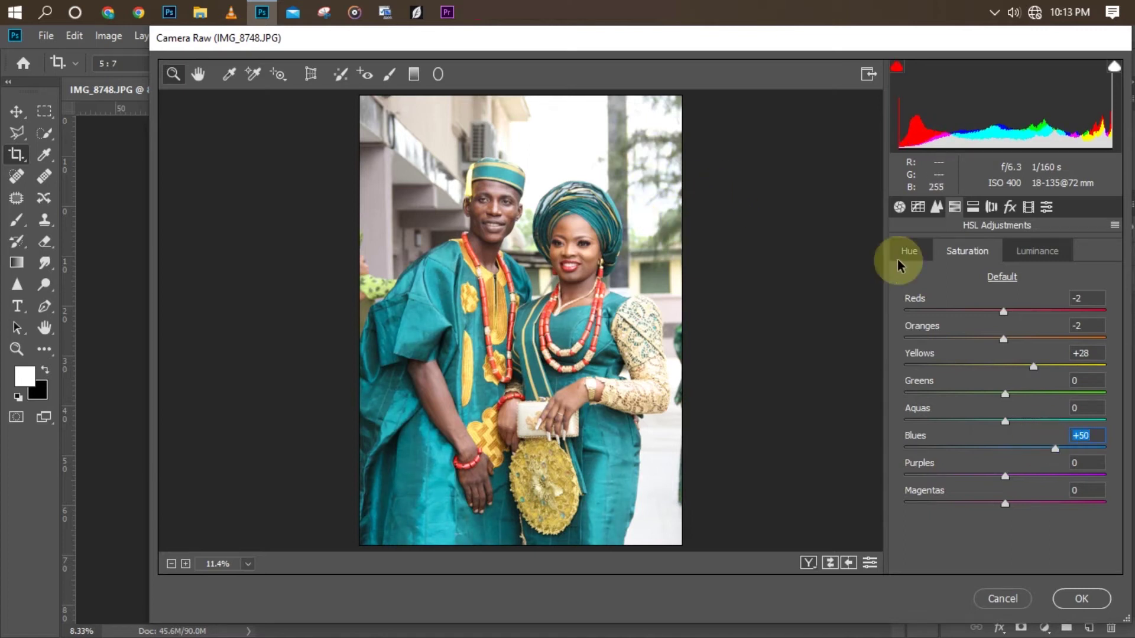
{"action": "left_click_drag", "start_coordinate": [1091, 389], "coordinate": [1025, 387]}
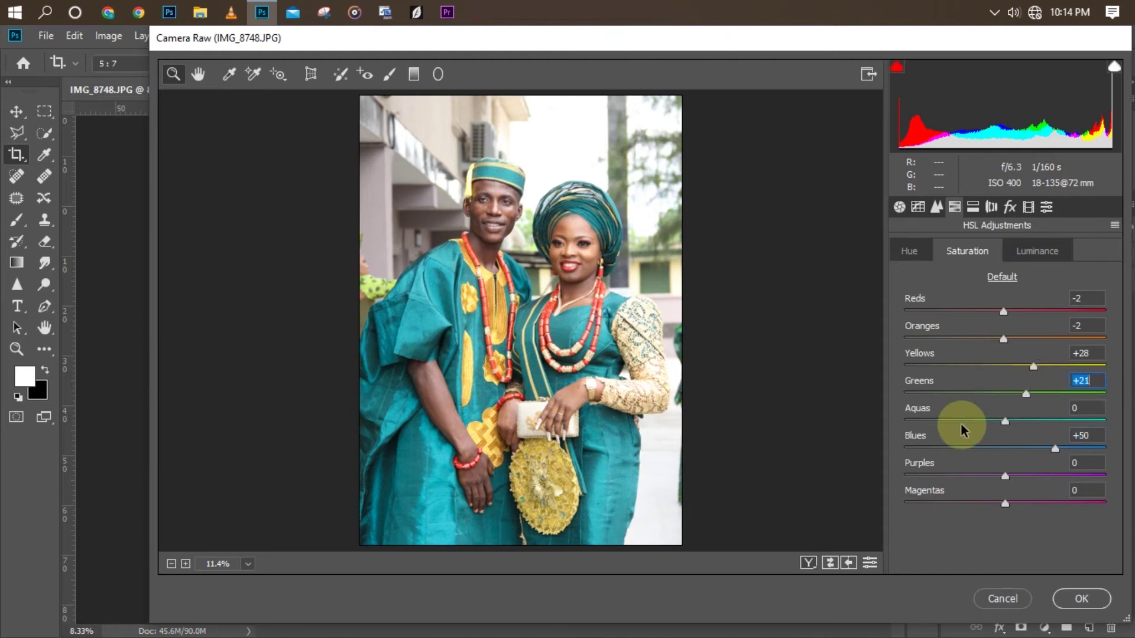
{"action": "left_click", "coordinate": [1047, 207]}
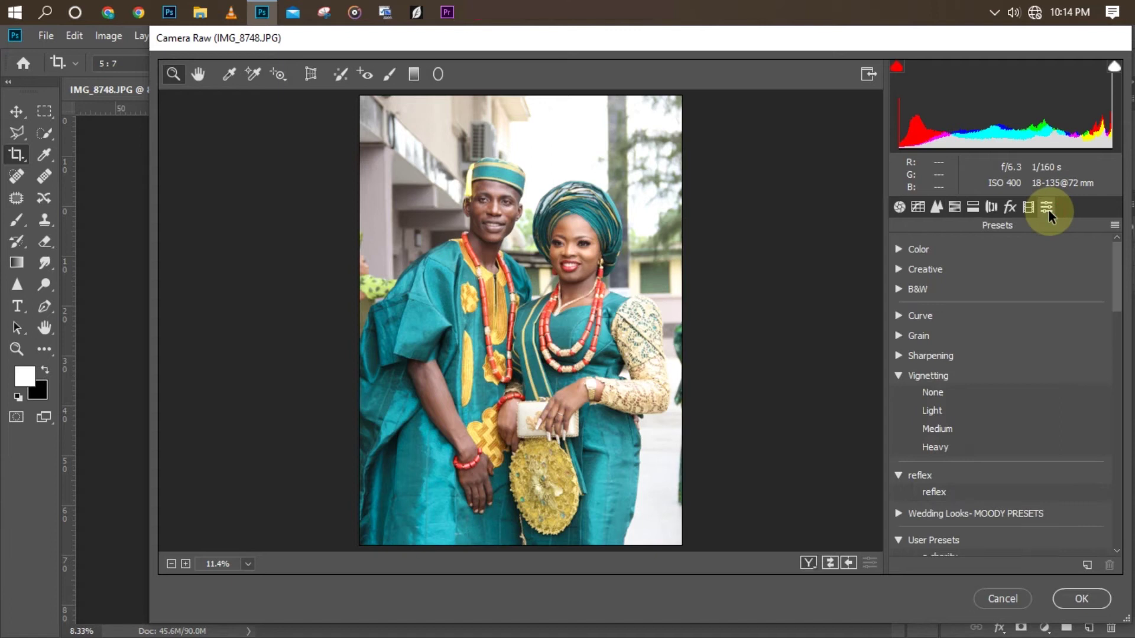
Load the saved 'my wedding' preset settings file into Camera Raw
{"action": "left_click", "coordinate": [1114, 225]}
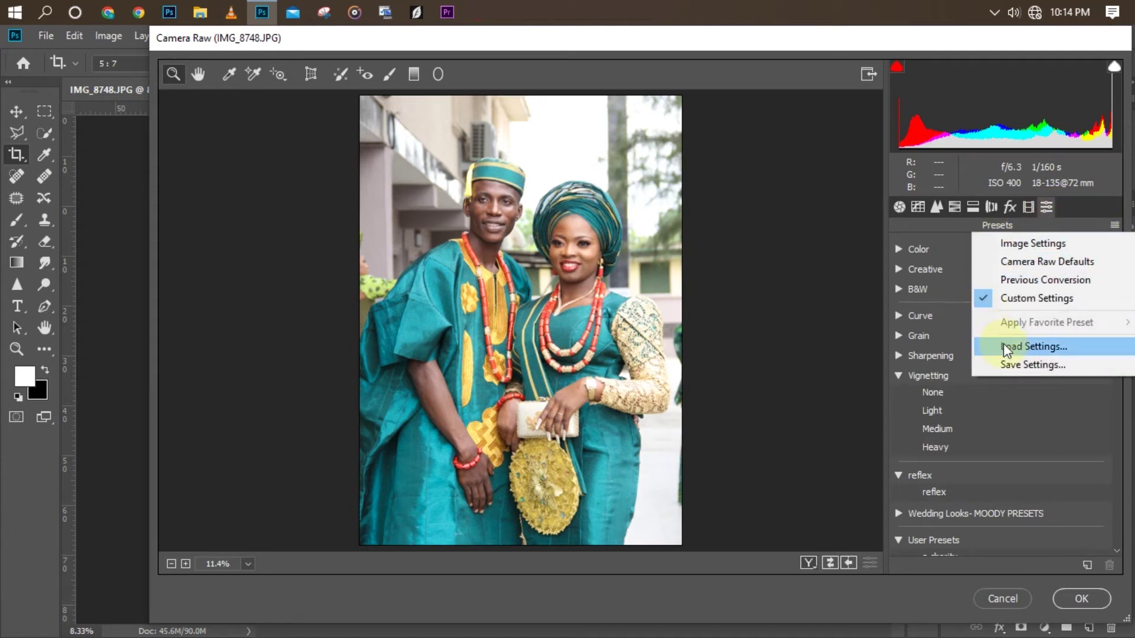
{"action": "left_click", "coordinate": [1031, 365]}
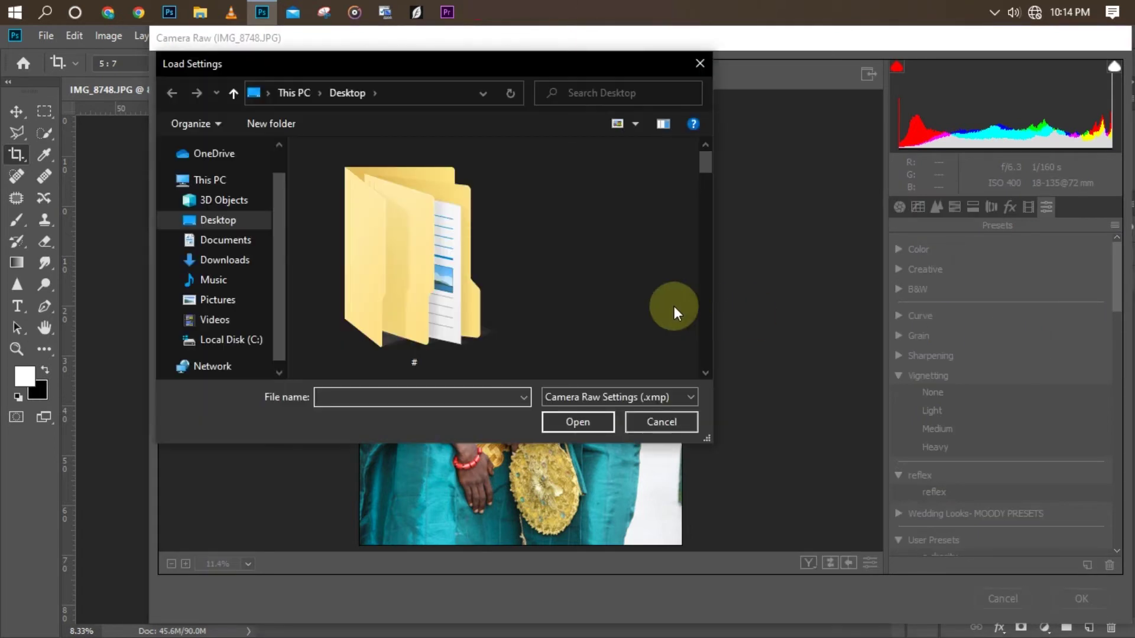
{"action": "scroll", "coordinate": [445, 278], "scroll_direction": "down", "scroll_amount": 3}
{"action": "scroll", "coordinate": [446, 277], "scroll_direction": "down", "scroll_amount": 5}
{"action": "scroll", "coordinate": [446, 278], "scroll_direction": "down", "scroll_amount": 3}
{"action": "left_click", "coordinate": [446, 278]}
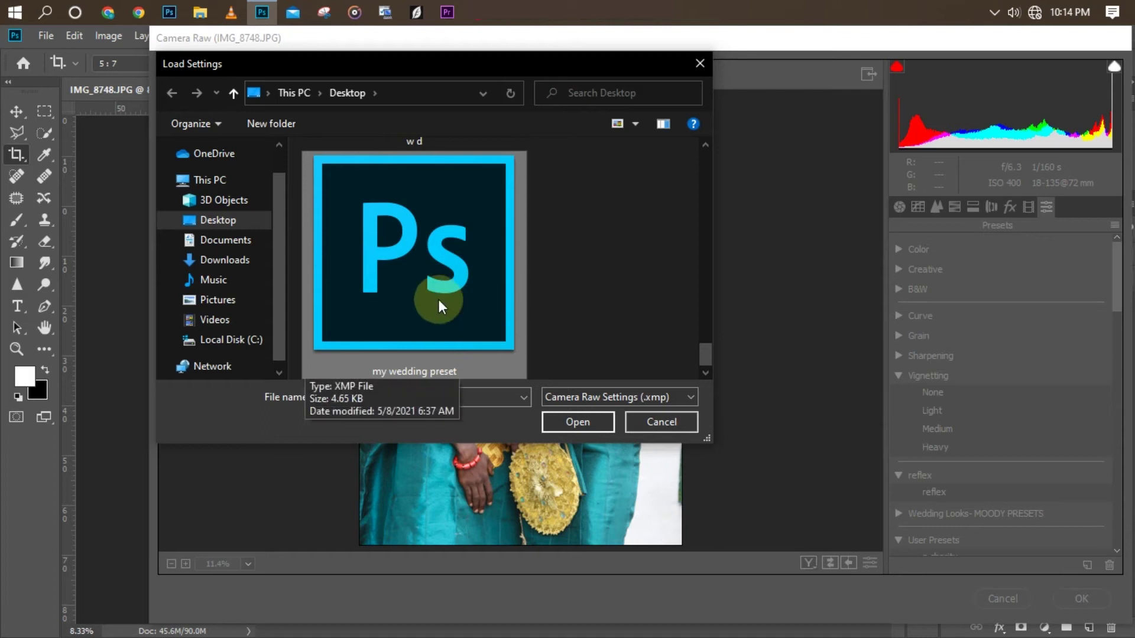
{"action": "left_click", "coordinate": [567, 418]}
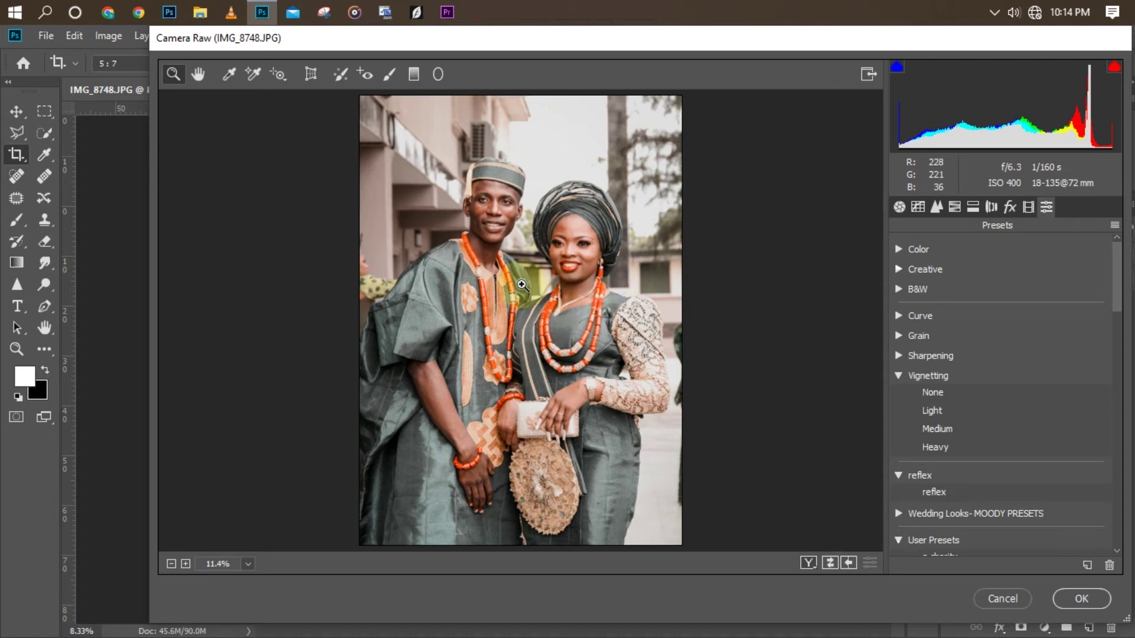
Commit the Camera Raw look to Layer 1 and toggle it to compare with the Background
{"action": "left_click", "coordinate": [1081, 599]}
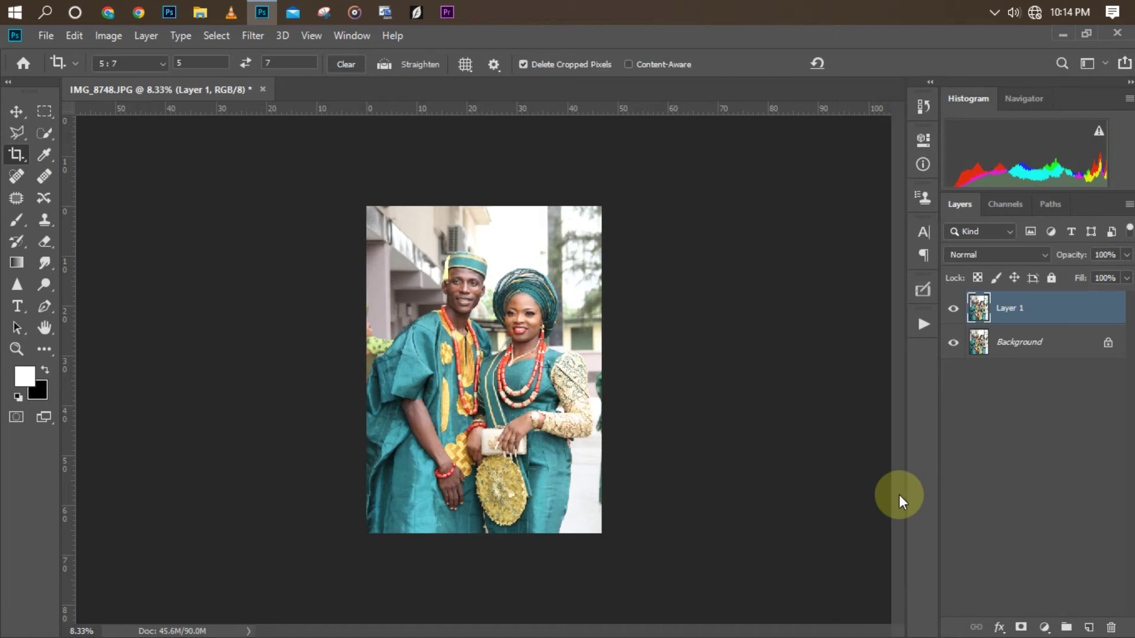
{"action": "key", "text": "ctrl+plus"}
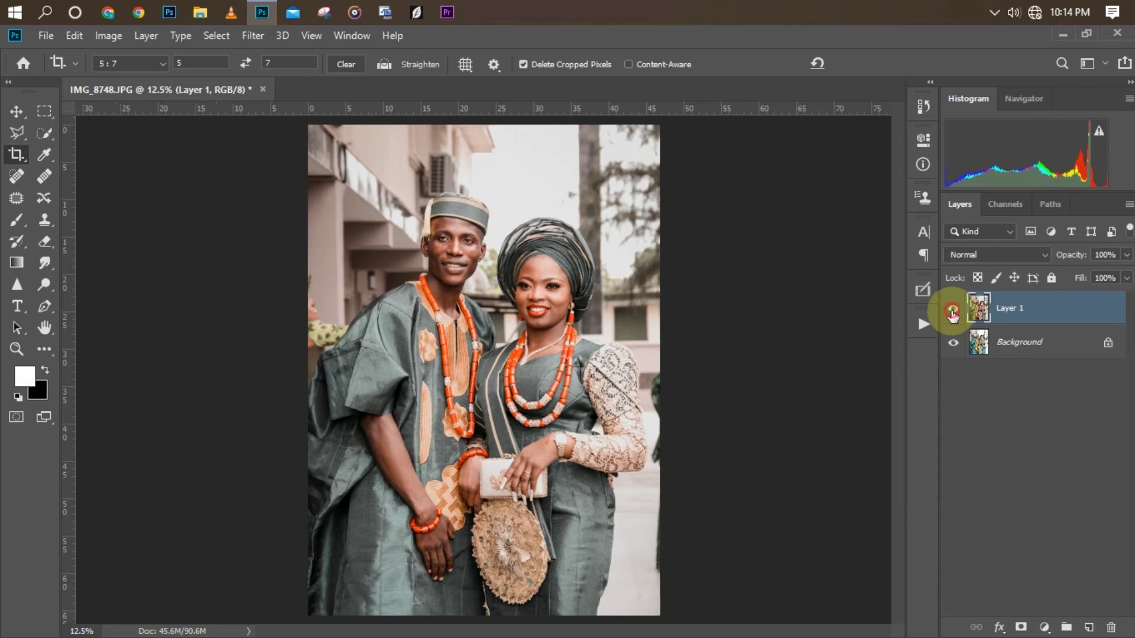
{"action": "left_click", "coordinate": [952, 313]}
{"action": "left_click", "coordinate": [952, 314]}
{"action": "key", "text": "ctrl+minus"}
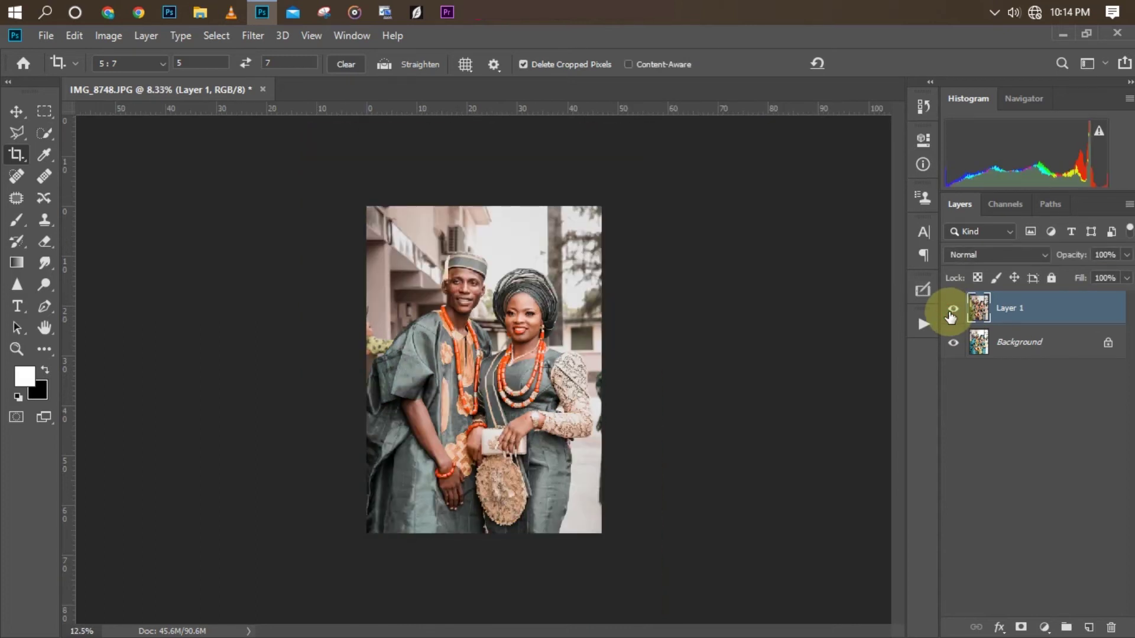
{"action": "key", "text": "ctrl+plus"}
{"action": "key", "text": "ctrl+plus"}
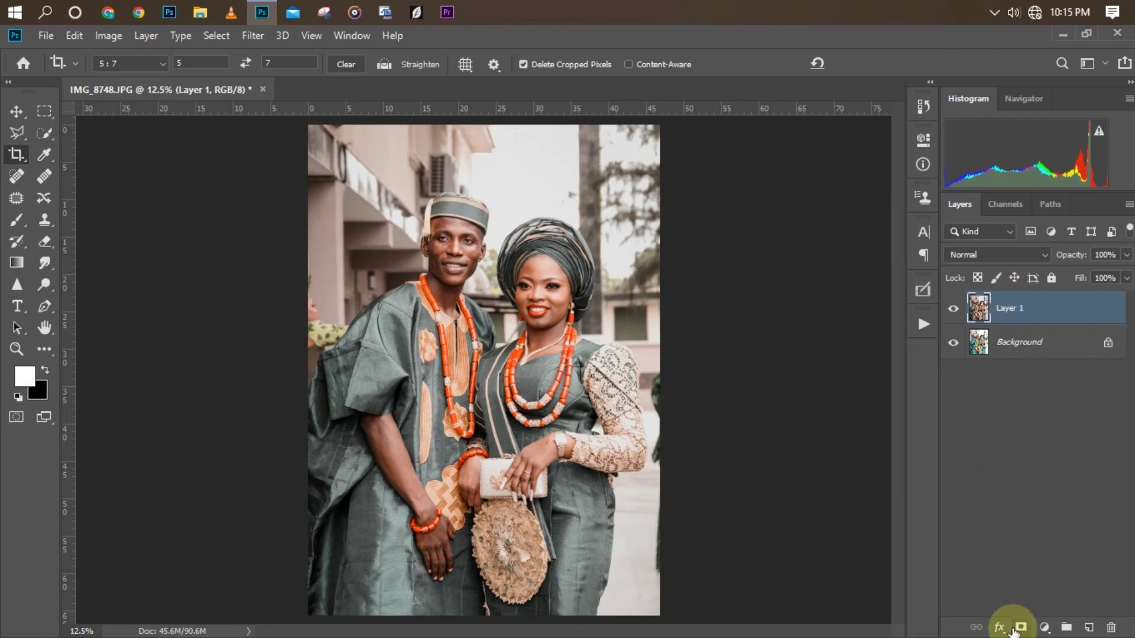
Set black as the foreground colour and use a 175-size Brush at 30% opacity
{"action": "key", "text": "x"}
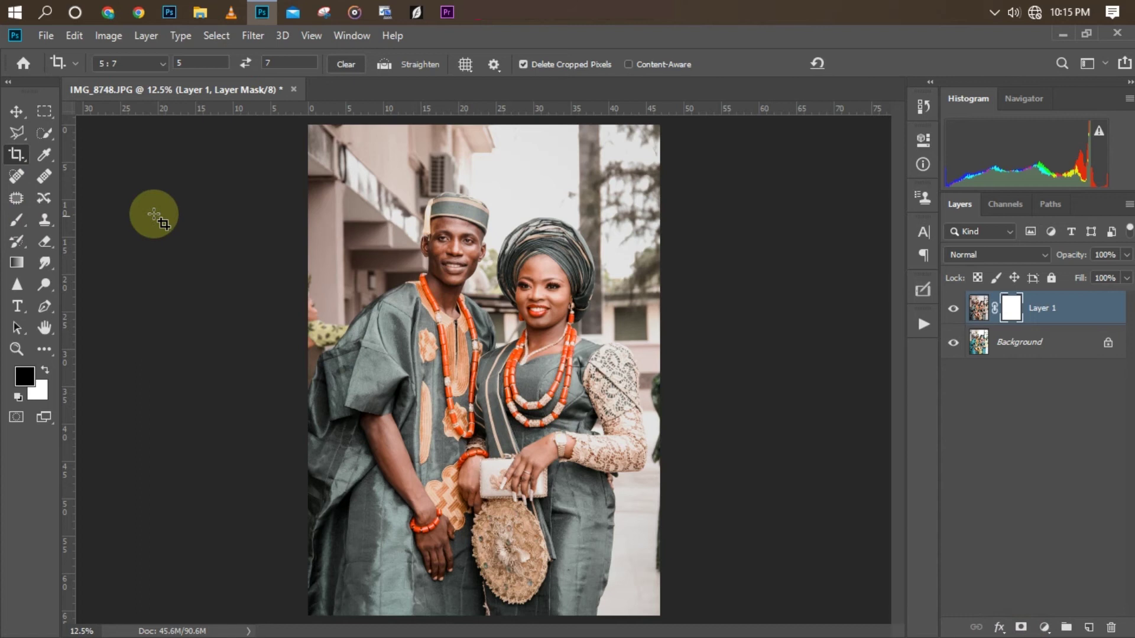
{"action": "key", "text": "b"}
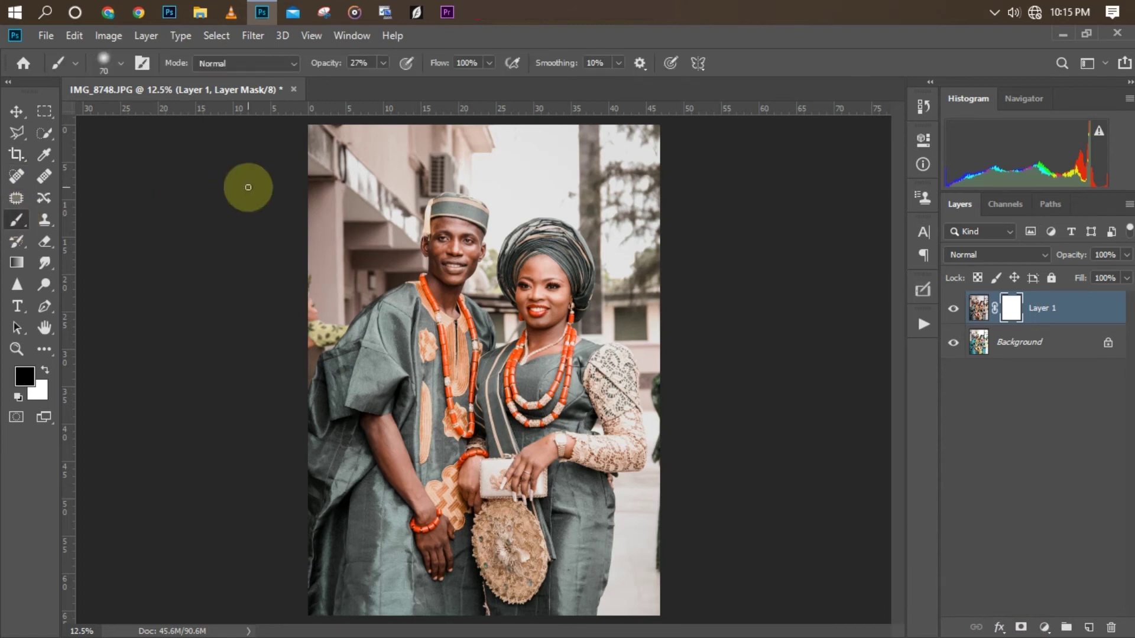
{"action": "key", "text": "bracketright"}
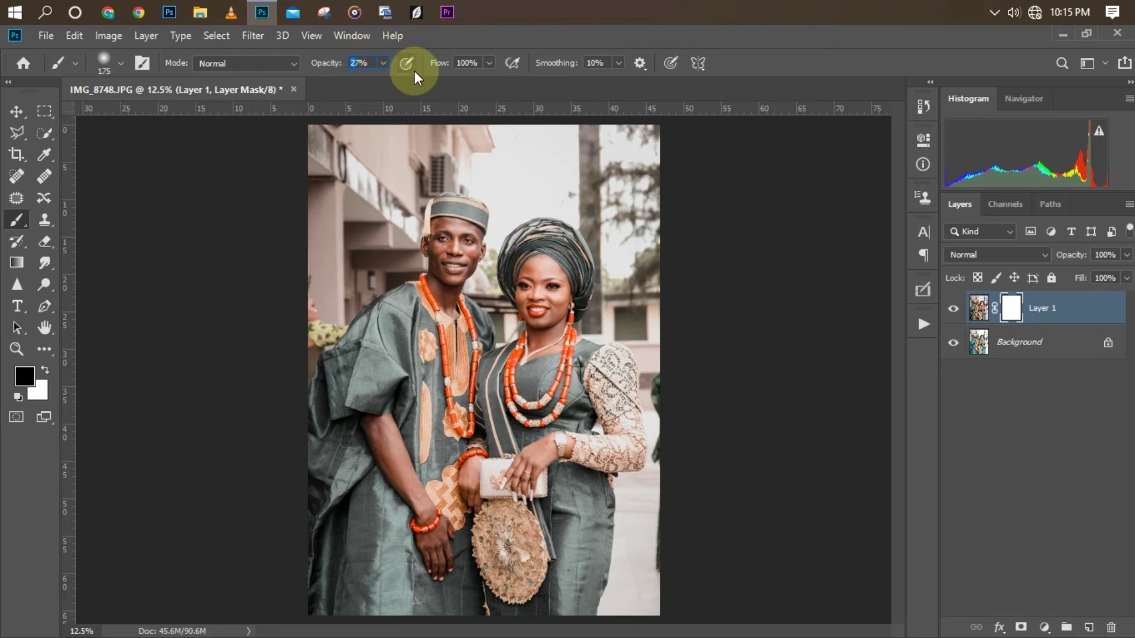
{"action": "key", "text": "BackSpace"}
{"action": "key", "text": "BackSpace"}
{"action": "type", "text": "30"}
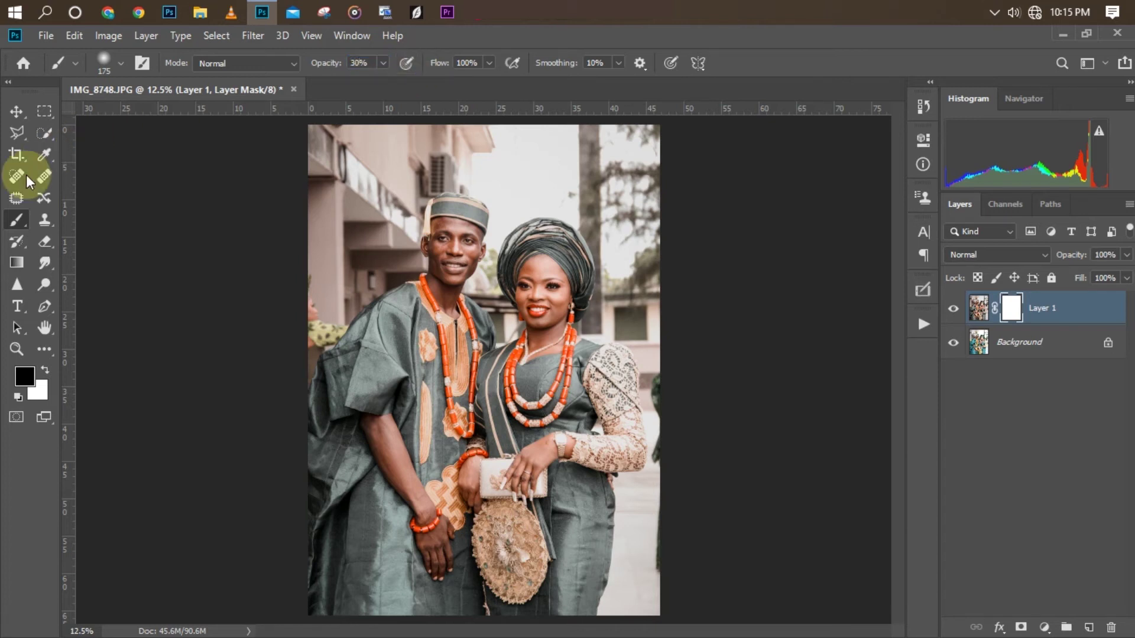
{"action": "key", "text": "ctrl+plus"}
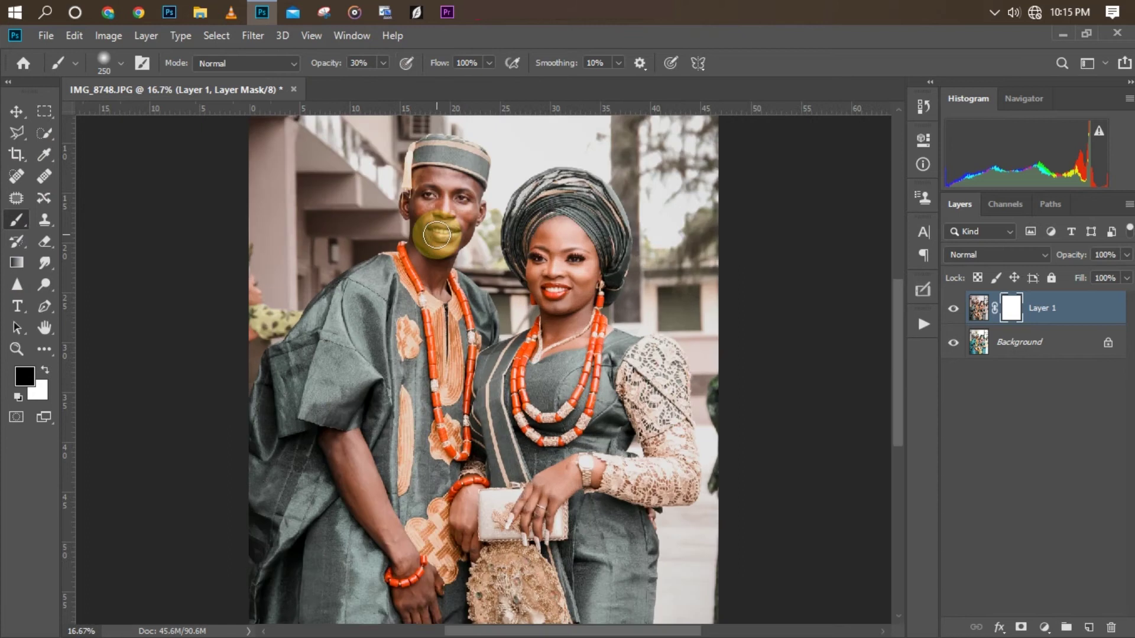
Paint the grade off the man's face on Layer 1's mask
{"action": "mouse_move", "coordinate": [439, 218]}
{"action": "left_mouse_down"}
{"action": "mouse_move", "coordinate": [430, 193]}
{"action": "mouse_move", "coordinate": [463, 193]}
{"action": "mouse_move", "coordinate": [446, 191]}
{"action": "mouse_move", "coordinate": [456, 225]}
{"action": "mouse_move", "coordinate": [438, 241]}
{"action": "mouse_move", "coordinate": [430, 203]}
{"action": "mouse_move", "coordinate": [443, 286]}
{"action": "mouse_move", "coordinate": [426, 247]}
{"action": "mouse_move", "coordinate": [434, 218]}
{"action": "mouse_move", "coordinate": [453, 201]}
{"action": "mouse_move", "coordinate": [449, 236]}
{"action": "mouse_move", "coordinate": [460, 200]}
{"action": "mouse_move", "coordinate": [423, 185]}
{"action": "mouse_move", "coordinate": [425, 233]}
{"action": "mouse_move", "coordinate": [572, 251]}
{"action": "mouse_move", "coordinate": [576, 312]}
{"action": "mouse_move", "coordinate": [591, 330]}
{"action": "mouse_move", "coordinate": [554, 338]}
{"action": "mouse_move", "coordinate": [550, 249]}
{"action": "mouse_move", "coordinate": [570, 267]}
{"action": "mouse_move", "coordinate": [574, 308]}
{"action": "mouse_move", "coordinate": [584, 276]}
{"action": "mouse_move", "coordinate": [572, 251]}
{"action": "mouse_move", "coordinate": [557, 249]}
{"action": "mouse_move", "coordinate": [552, 290]}
{"action": "mouse_move", "coordinate": [546, 267]}
{"action": "mouse_move", "coordinate": [562, 254]}
{"action": "mouse_move", "coordinate": [573, 306]}
{"action": "mouse_move", "coordinate": [583, 256]}
{"action": "mouse_move", "coordinate": [564, 335]}
{"action": "mouse_move", "coordinate": [555, 310]}
{"action": "mouse_move", "coordinate": [448, 423]}
{"action": "mouse_move", "coordinate": [389, 438]}
{"action": "mouse_move", "coordinate": [332, 471]}
{"action": "mouse_move", "coordinate": [330, 452]}
{"action": "mouse_move", "coordinate": [370, 518]}
{"action": "mouse_move", "coordinate": [339, 442]}
{"action": "mouse_move", "coordinate": [364, 484]}
{"action": "mouse_move", "coordinate": [357, 460]}
{"action": "mouse_move", "coordinate": [422, 620]}
{"action": "mouse_move", "coordinate": [405, 575]}
{"action": "mouse_move", "coordinate": [416, 605]}
{"action": "mouse_move", "coordinate": [423, 584]}
{"action": "mouse_move", "coordinate": [343, 448]}
{"action": "mouse_move", "coordinate": [378, 514]}
{"action": "mouse_move", "coordinate": [467, 497]}
{"action": "mouse_move", "coordinate": [472, 545]}
{"action": "mouse_move", "coordinate": [526, 503]}
{"action": "mouse_move", "coordinate": [536, 512]}
{"action": "mouse_move", "coordinate": [583, 464]}
{"action": "mouse_move", "coordinate": [540, 503]}
{"action": "mouse_move", "coordinate": [588, 476]}
{"action": "mouse_move", "coordinate": [524, 514]}
{"action": "mouse_move", "coordinate": [552, 476]}
{"action": "mouse_move", "coordinate": [583, 473]}
{"action": "mouse_move", "coordinate": [553, 354]}
{"action": "mouse_move", "coordinate": [558, 327]}
{"action": "mouse_move", "coordinate": [586, 318]}
{"action": "mouse_move", "coordinate": [583, 257]}
{"action": "mouse_move", "coordinate": [544, 247]}
{"action": "mouse_move", "coordinate": [557, 292]}
{"action": "mouse_move", "coordinate": [558, 260]}
{"action": "mouse_move", "coordinate": [464, 270]}
{"action": "mouse_move", "coordinate": [433, 258]}
{"action": "mouse_move", "coordinate": [443, 189]}
{"action": "mouse_move", "coordinate": [460, 190]}
{"action": "mouse_move", "coordinate": [430, 189]}
{"action": "mouse_move", "coordinate": [422, 253]}
{"action": "mouse_move", "coordinate": [438, 282]}
{"action": "mouse_move", "coordinate": [449, 222]}
{"action": "left_mouse_up"}
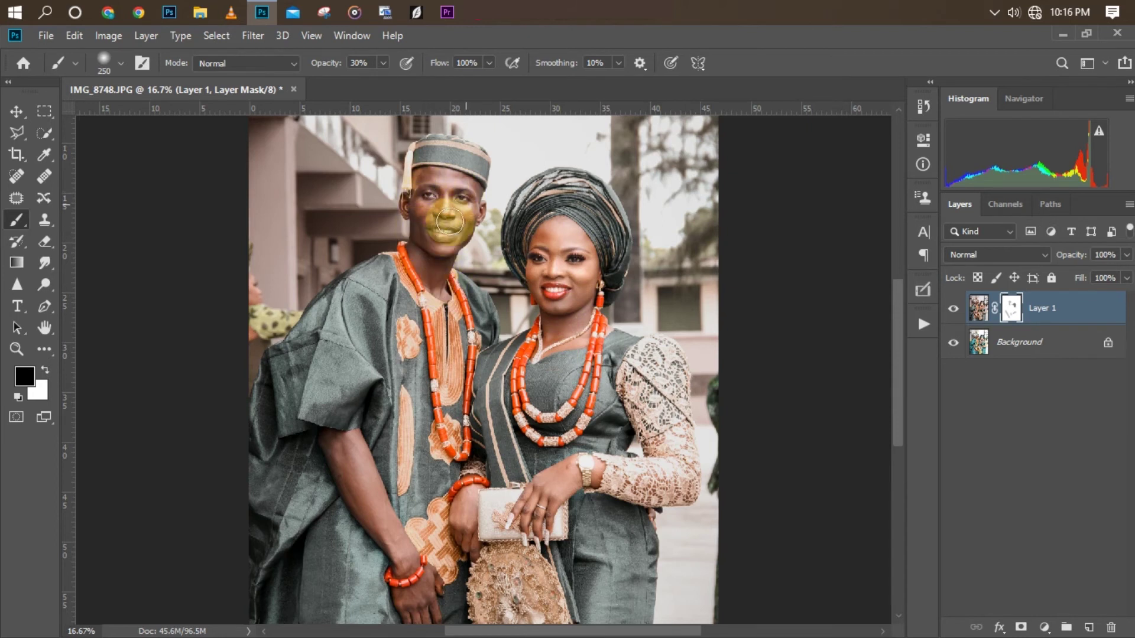
{"action": "key", "text": "ctrl+minus"}
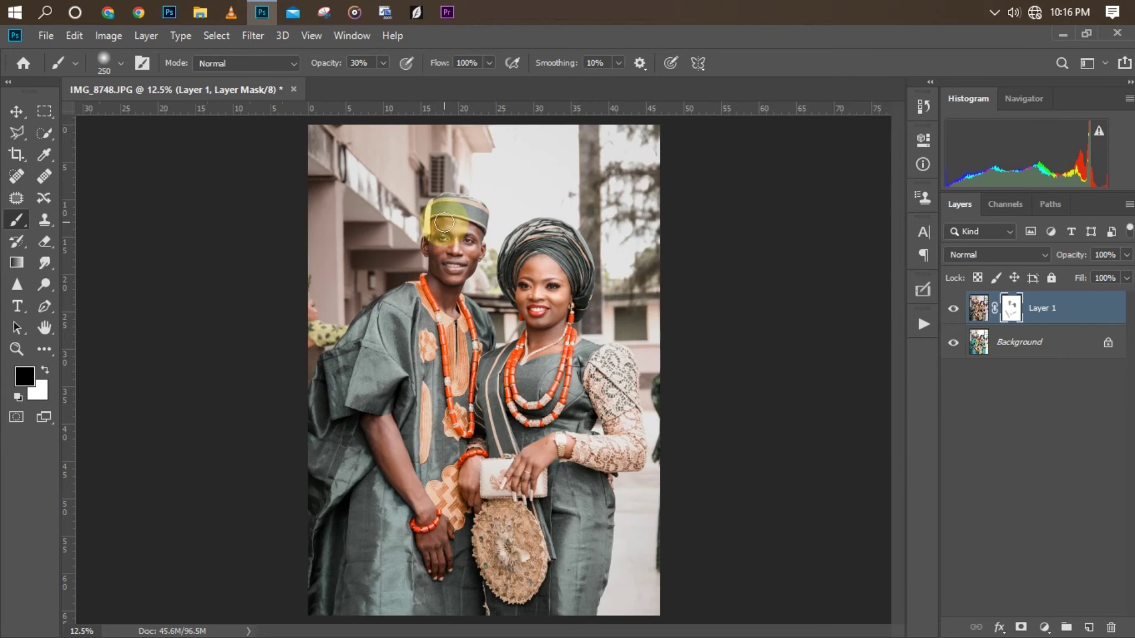
{"action": "key", "text": "ctrl+minus"}
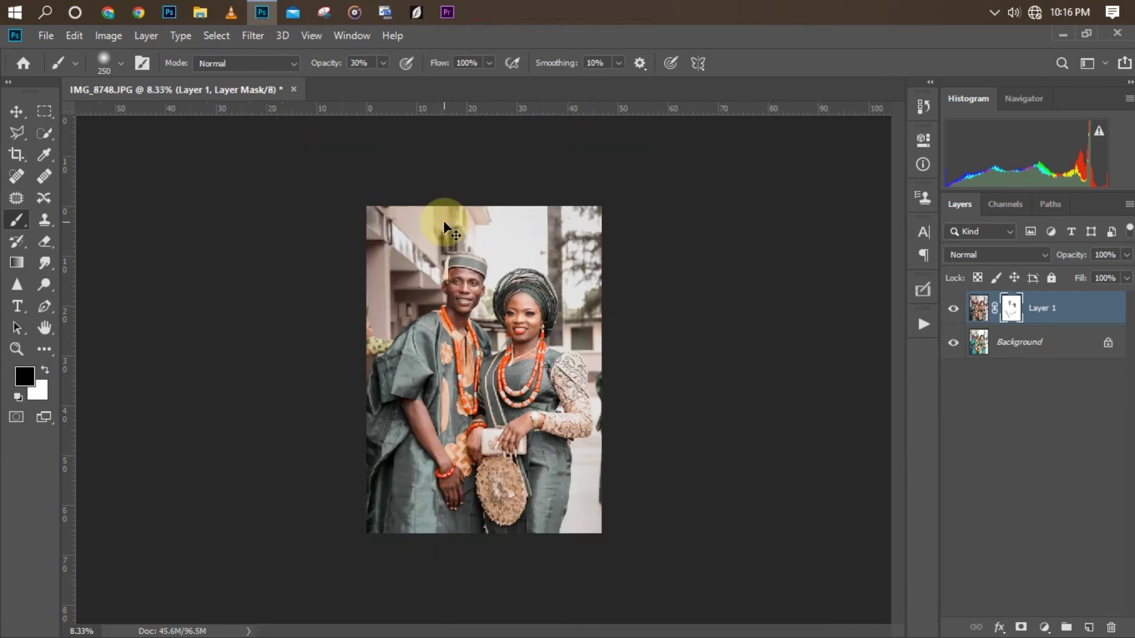
{"action": "key", "text": "ctrl+plus"}
{"action": "key", "text": "ctrl+plus"}
{"action": "key", "text": "ctrl+minus"}
{"action": "key", "text": "ctrl+minus"}
{"action": "key", "text": "ctrl+plus"}
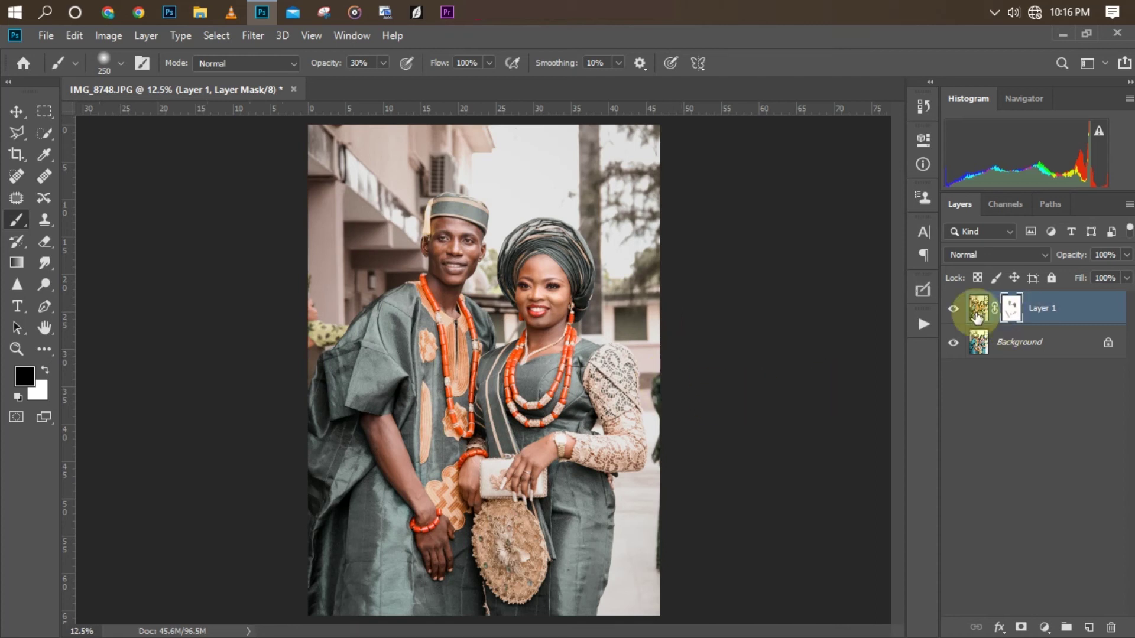
Compare with Layer 1 hidden and shown, then mask the grade off the woman's face
{"action": "left_click", "coordinate": [952, 310]}
{"action": "left_click", "coordinate": [952, 309]}
{"action": "left_click", "coordinate": [952, 311]}
{"action": "left_click", "coordinate": [953, 311]}
{"action": "key", "text": "ctrl+minus"}
{"action": "key", "text": "ctrl+plus"}
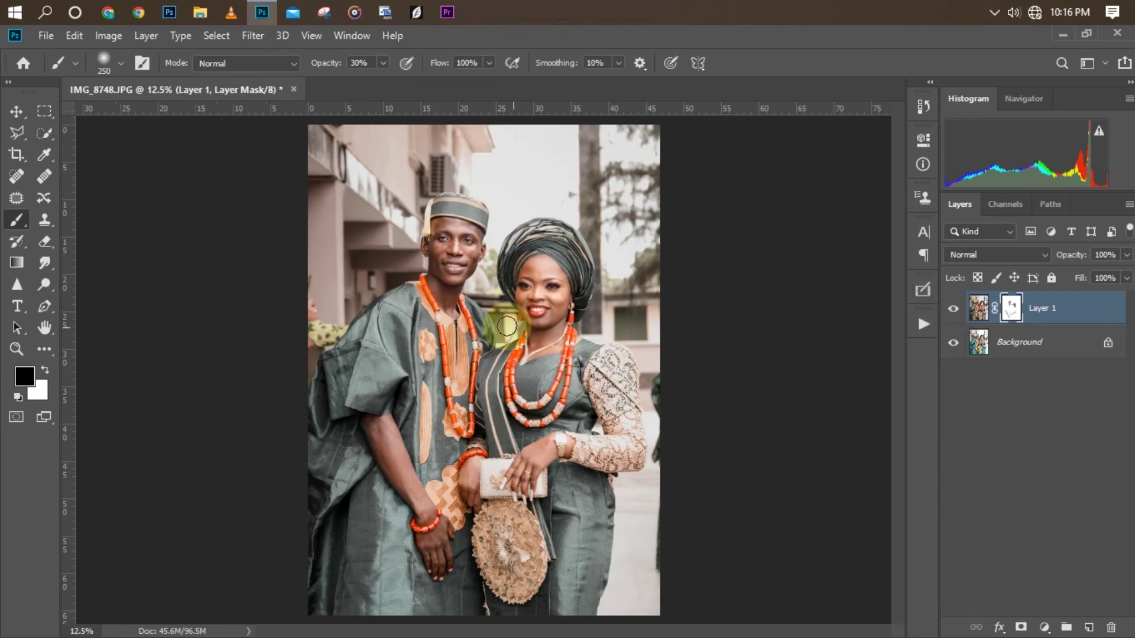
{"action": "key", "text": "ctrl+plus"}
{"action": "key", "text": "ctrl+minus"}
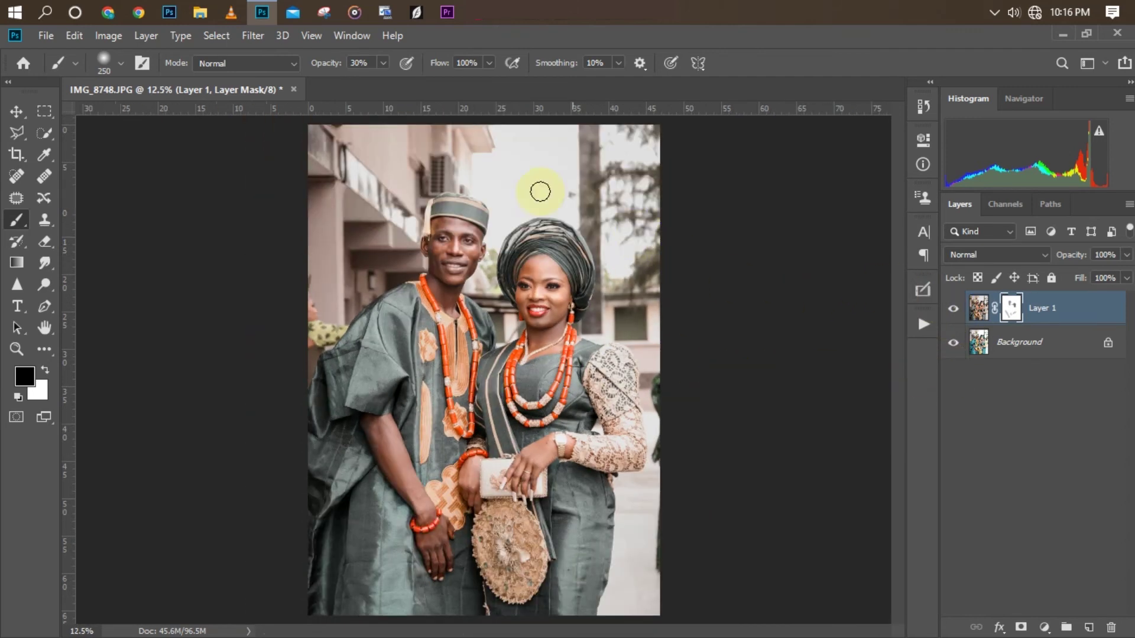
{"action": "mouse_move", "coordinate": [538, 184]}
{"action": "left_mouse_down"}
{"action": "mouse_move", "coordinate": [540, 216]}
{"action": "mouse_move", "coordinate": [562, 183]}
{"action": "mouse_move", "coordinate": [626, 243]}
{"action": "mouse_move", "coordinate": [614, 255]}
{"action": "mouse_move", "coordinate": [624, 315]}
{"action": "left_mouse_up"}
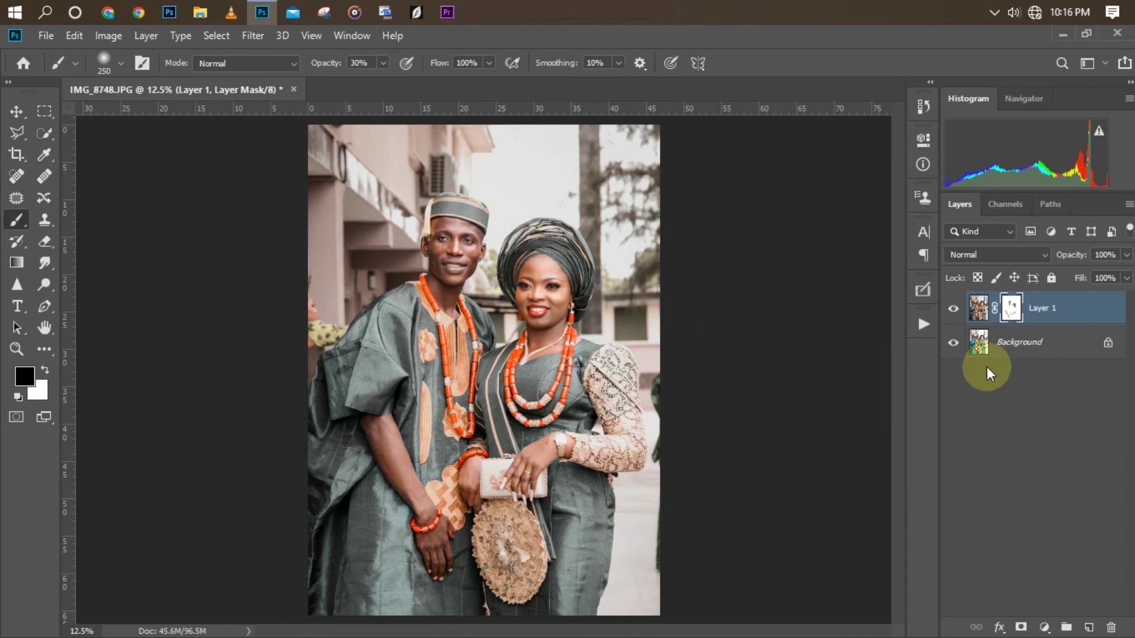
Add a Selective Color layer with Whites set to Cyan +86 and Black +15
{"action": "left_click", "coordinate": [1045, 631]}
{"action": "left_click", "coordinate": [1071, 625]}
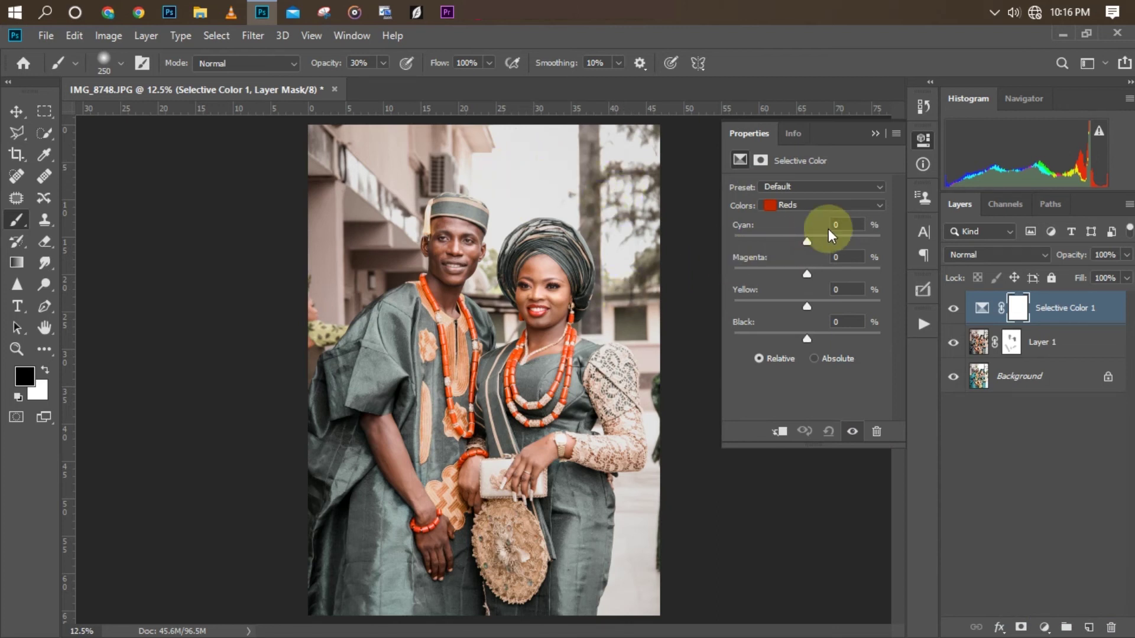
{"action": "left_click", "coordinate": [839, 214]}
{"action": "left_click", "coordinate": [811, 299]}
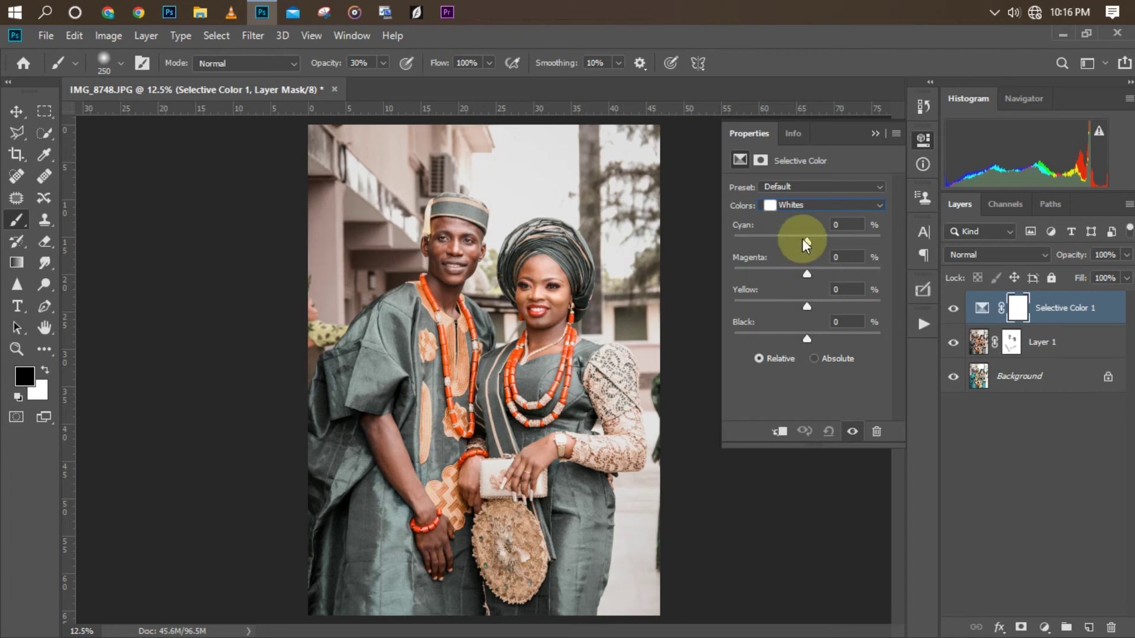
{"action": "left_click_drag", "start_coordinate": [807, 239], "coordinate": [735, 248]}
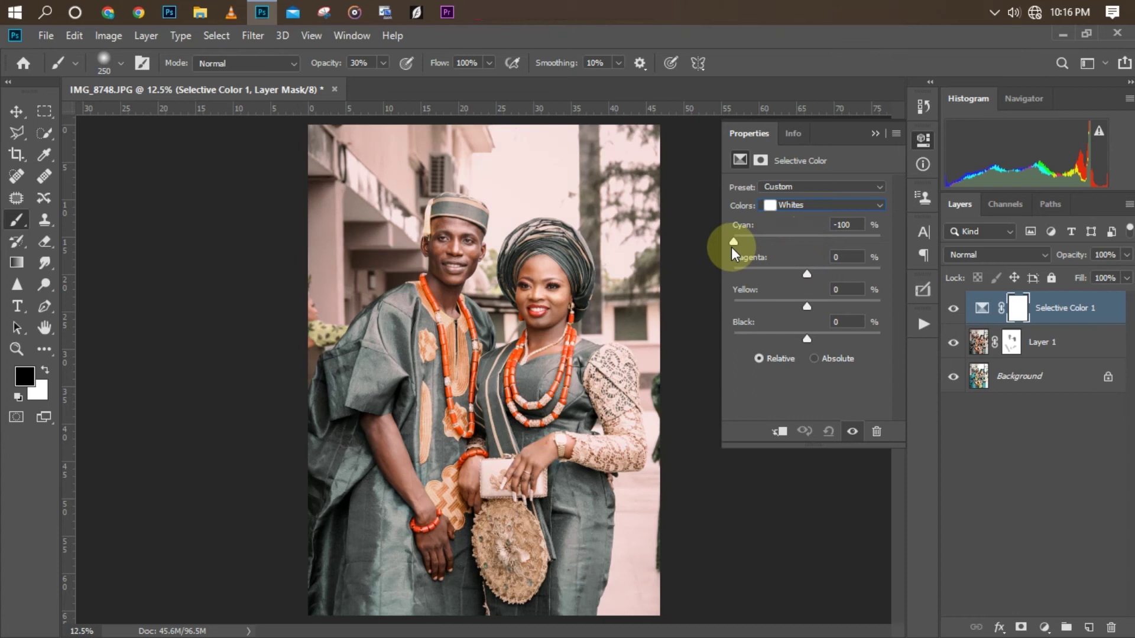
{"action": "left_click_drag", "start_coordinate": [732, 248], "coordinate": [849, 239]}
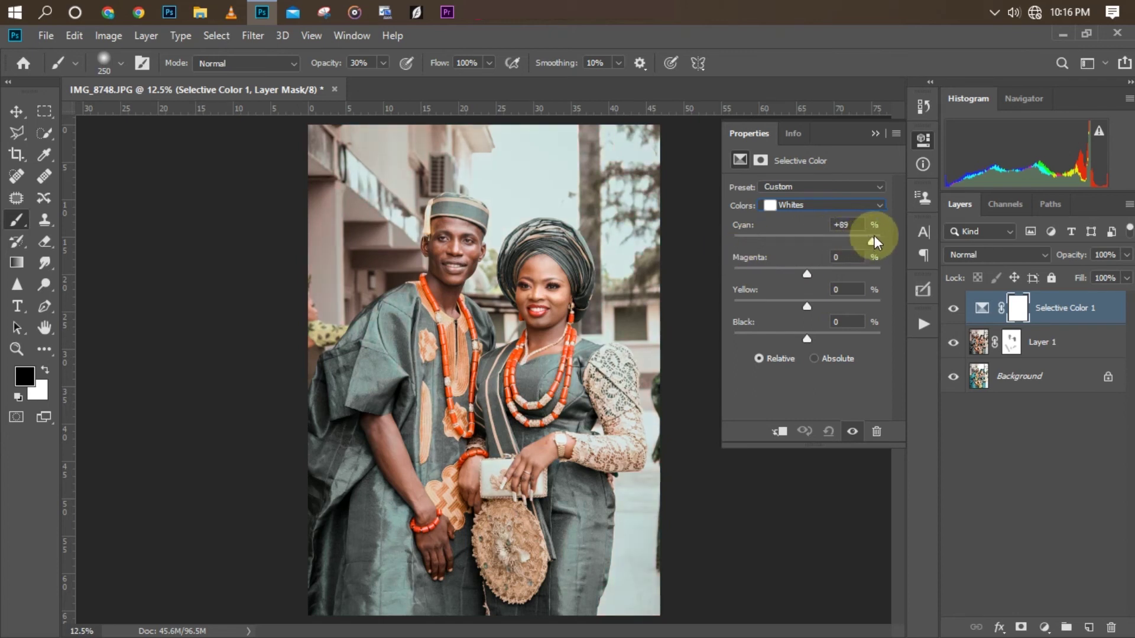
{"action": "left_click_drag", "start_coordinate": [871, 234], "coordinate": [871, 235]}
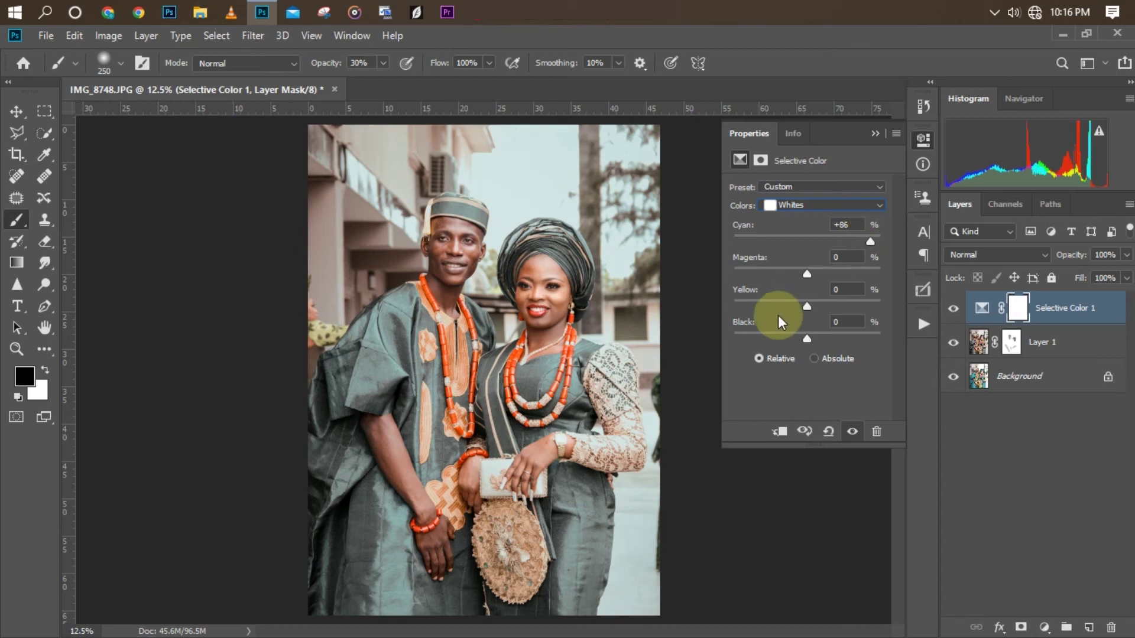
{"action": "left_click_drag", "start_coordinate": [821, 338], "coordinate": [833, 337]}
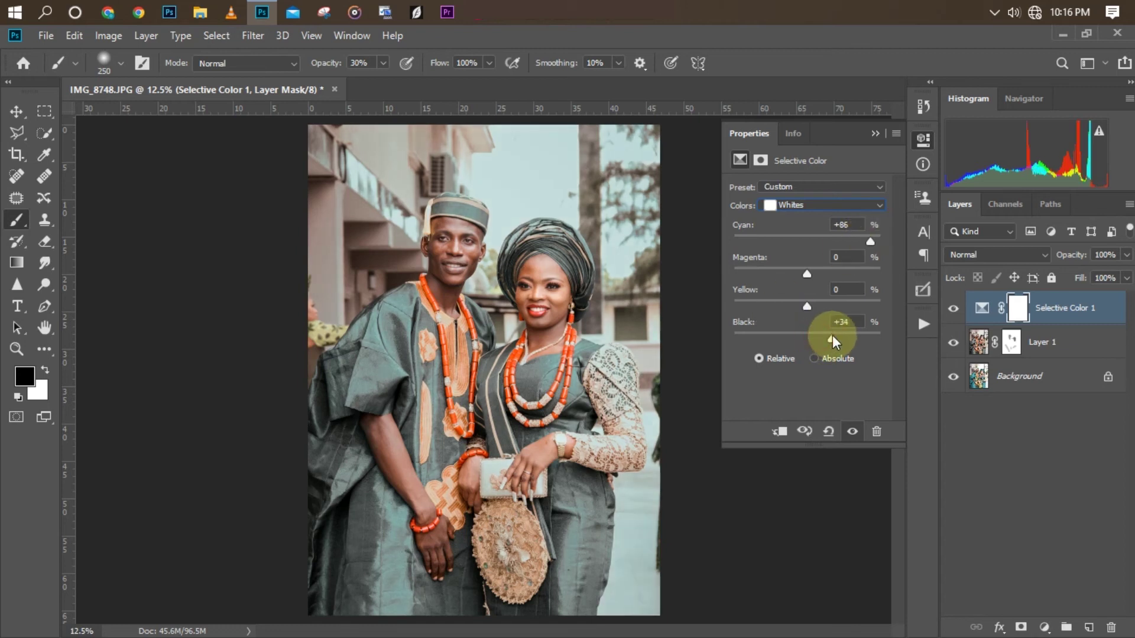
{"action": "left_click_drag", "start_coordinate": [818, 335], "coordinate": [818, 335]}
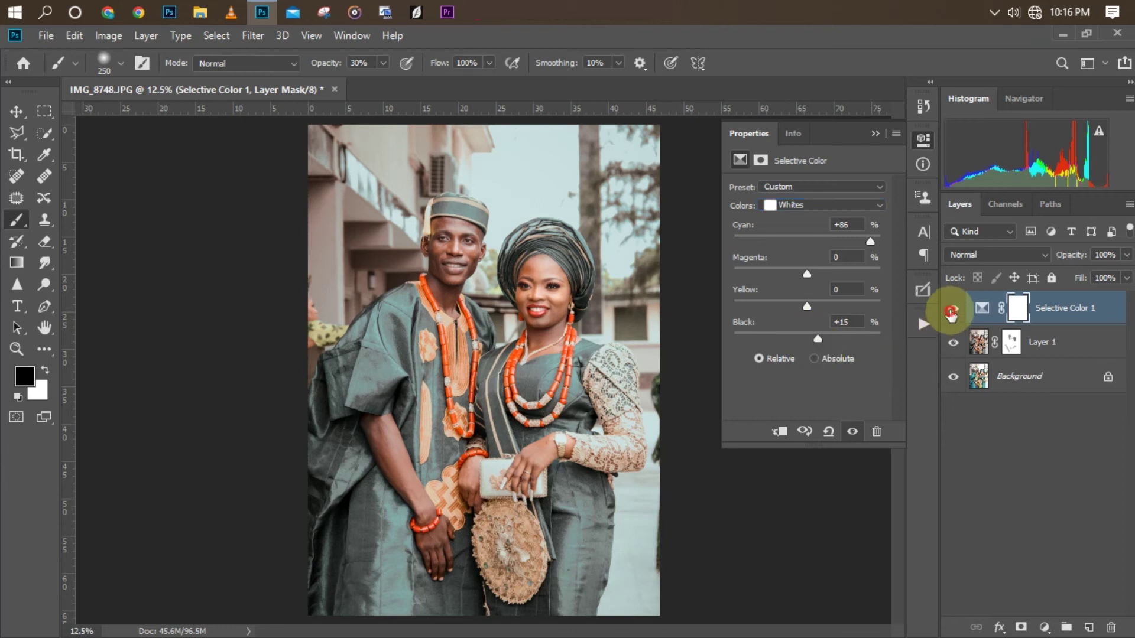
Toggle the Selective Color layer to compare the cooler tone before and after
{"action": "left_click", "coordinate": [952, 312]}
{"action": "left_click", "coordinate": [953, 312]}
{"action": "key", "text": "ctrl+minus"}
{"action": "key", "text": "ctrl+plus"}
{"action": "key", "text": "ctrl+plus"}
{"action": "key", "text": "ctrl+minus"}
{"action": "key", "text": "ctrl+minus"}
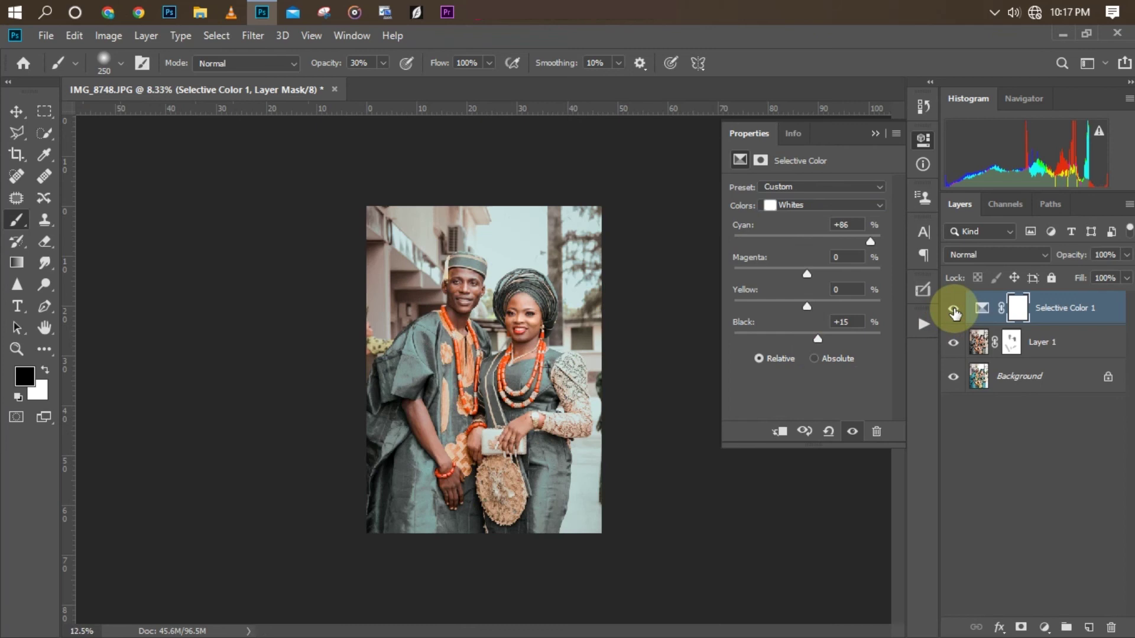
{"action": "key", "text": "ctrl+plus"}
{"action": "left_click", "coordinate": [875, 134]}
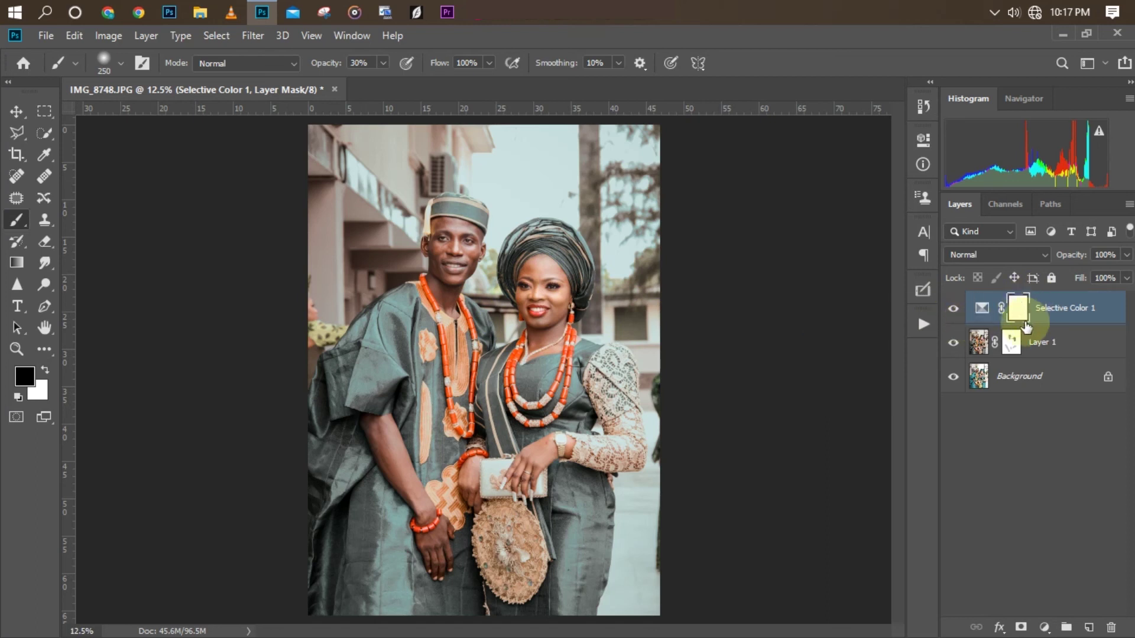
Paint black on the Selective Color 1 mask over the woman's face to keep cyan off her skin
{"action": "mouse_move", "coordinate": [532, 286]}
{"action": "left_mouse_down"}
{"action": "mouse_move", "coordinate": [512, 260]}
{"action": "mouse_move", "coordinate": [543, 326]}
{"action": "mouse_move", "coordinate": [540, 266]}
{"action": "mouse_move", "coordinate": [546, 306]}
{"action": "mouse_move", "coordinate": [551, 288]}
{"action": "mouse_move", "coordinate": [550, 339]}
{"action": "mouse_move", "coordinate": [563, 334]}
{"action": "mouse_move", "coordinate": [532, 345]}
{"action": "mouse_move", "coordinate": [545, 278]}
{"action": "mouse_move", "coordinate": [551, 314]}
{"action": "mouse_move", "coordinate": [544, 277]}
{"action": "mouse_move", "coordinate": [525, 282]}
{"action": "mouse_move", "coordinate": [538, 271]}
{"action": "mouse_move", "coordinate": [557, 351]}
{"action": "mouse_move", "coordinate": [438, 284]}
{"action": "mouse_move", "coordinate": [448, 248]}
{"action": "mouse_move", "coordinate": [458, 266]}
{"action": "mouse_move", "coordinate": [466, 246]}
{"action": "mouse_move", "coordinate": [447, 257]}
{"action": "mouse_move", "coordinate": [428, 410]}
{"action": "mouse_move", "coordinate": [384, 421]}
{"action": "mouse_move", "coordinate": [436, 568]}
{"action": "mouse_move", "coordinate": [435, 548]}
{"action": "mouse_move", "coordinate": [536, 454]}
{"action": "mouse_move", "coordinate": [521, 472]}
{"action": "mouse_move", "coordinate": [563, 445]}
{"action": "mouse_move", "coordinate": [539, 470]}
{"action": "mouse_move", "coordinate": [551, 457]}
{"action": "mouse_move", "coordinate": [604, 451]}
{"action": "left_mouse_up"}
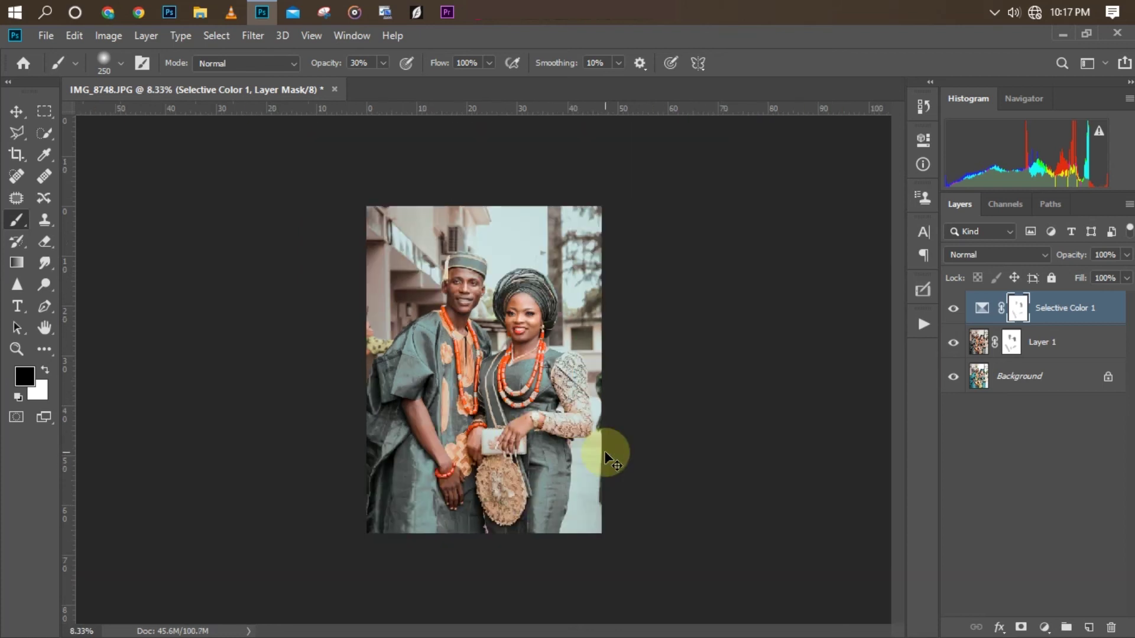
{"action": "key", "text": "ctrl+plus"}
{"action": "key", "text": "ctrl+plus"}
{"action": "key", "text": "ctrl+minus"}
{"action": "key", "text": "ctrl+minus"}
{"action": "key", "text": "ctrl+minus"}
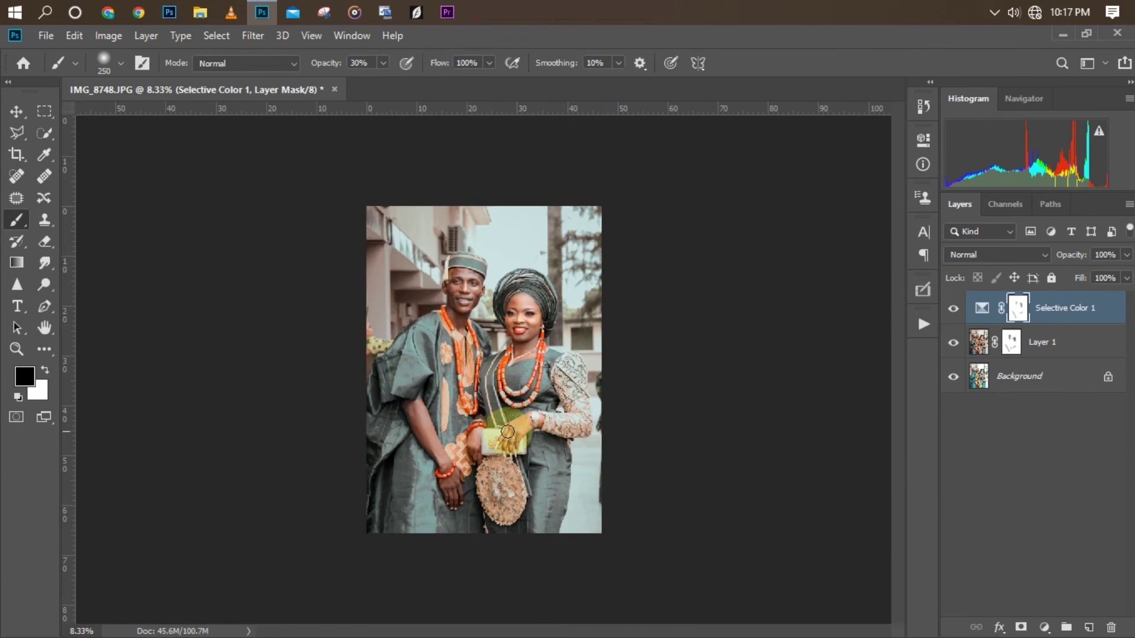
{"action": "key", "text": "ctrl+plus"}
{"action": "key", "text": "ctrl+minus"}
{"action": "key", "text": "ctrl+plus"}
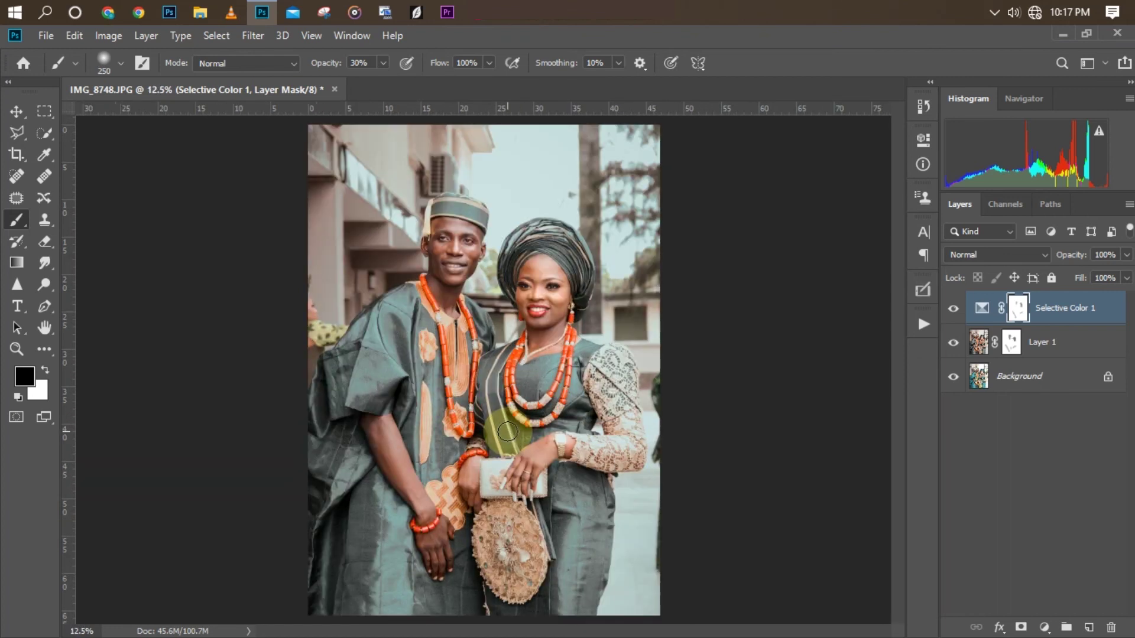
Add a Selective Color layer that sets Black to +10 in the Neutrals
{"action": "left_click", "coordinate": [1043, 628]}
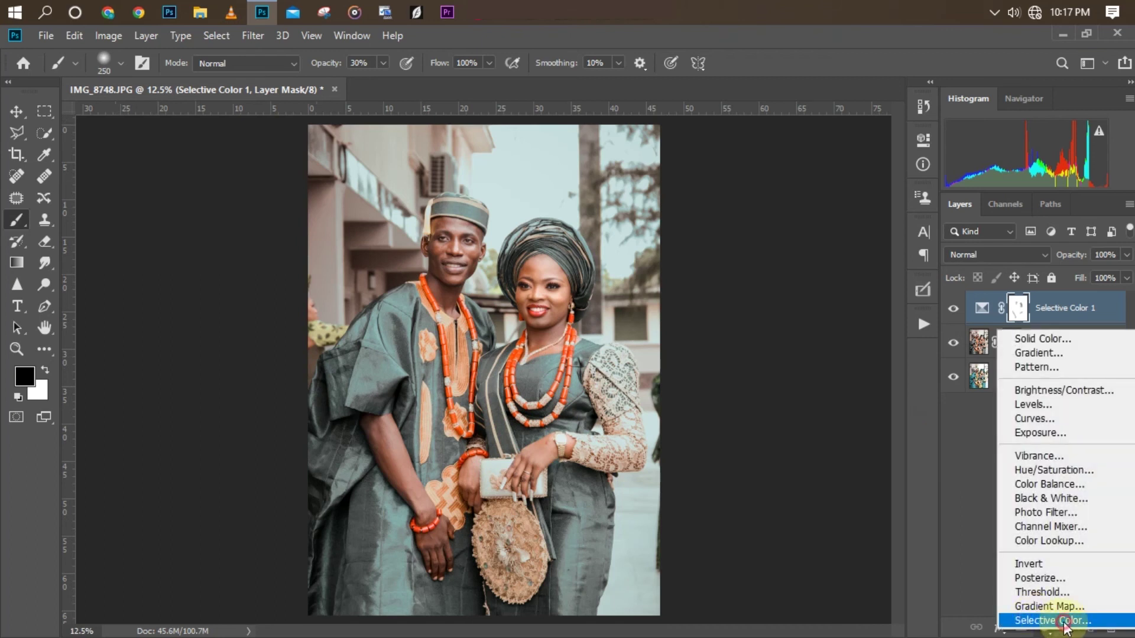
{"action": "left_click", "coordinate": [1063, 622]}
{"action": "left_click", "coordinate": [816, 207]}
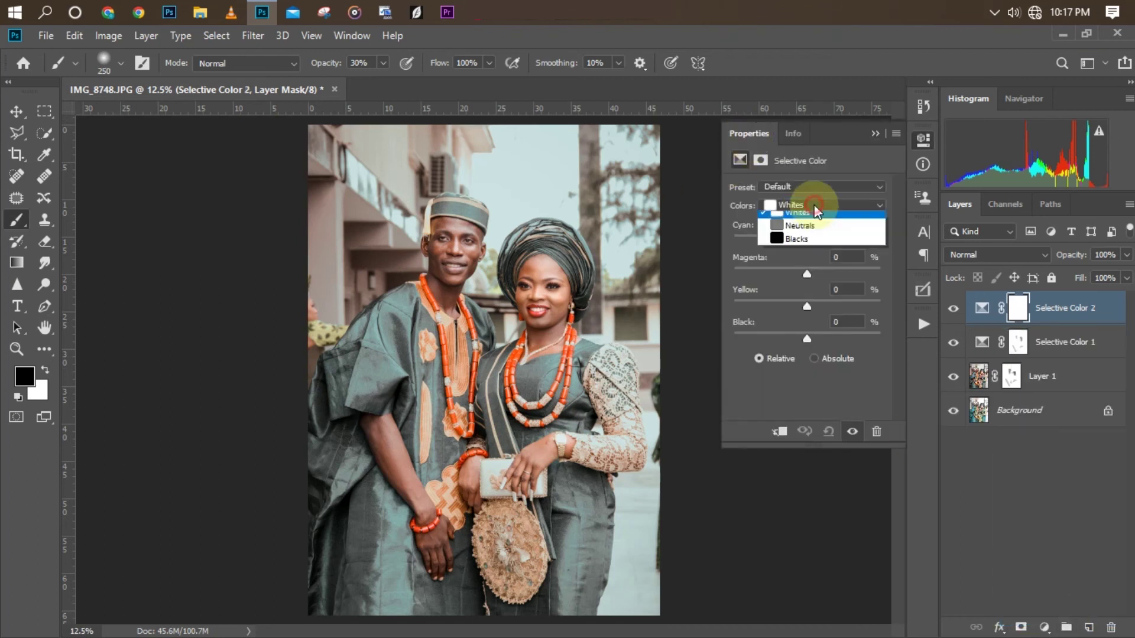
{"action": "left_click", "coordinate": [794, 309]}
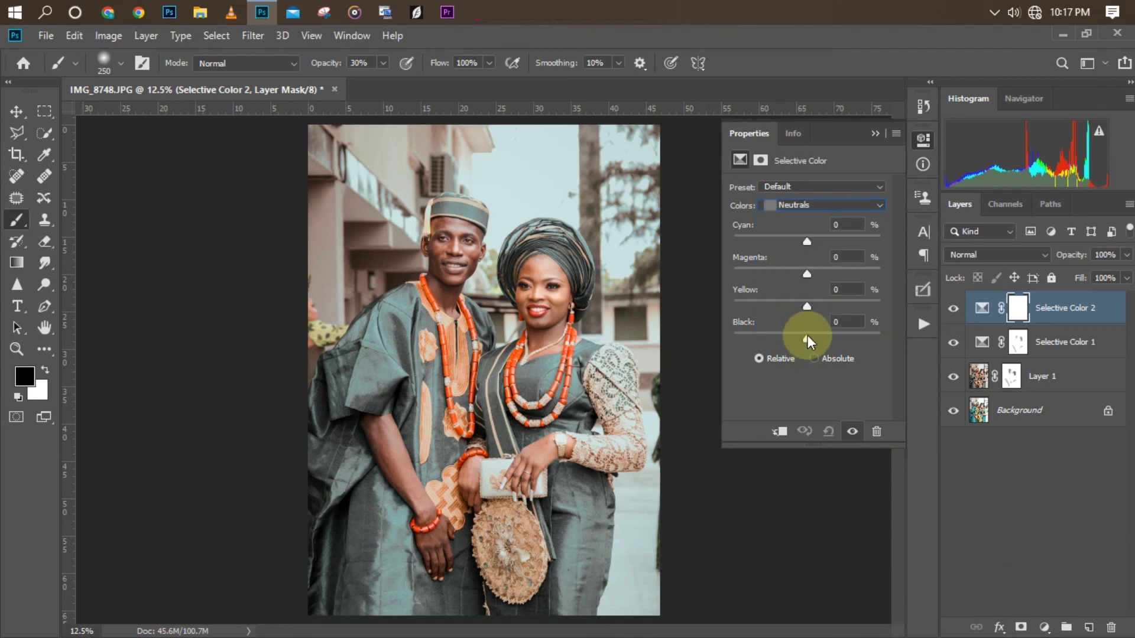
{"action": "left_click_drag", "start_coordinate": [807, 336], "coordinate": [812, 337]}
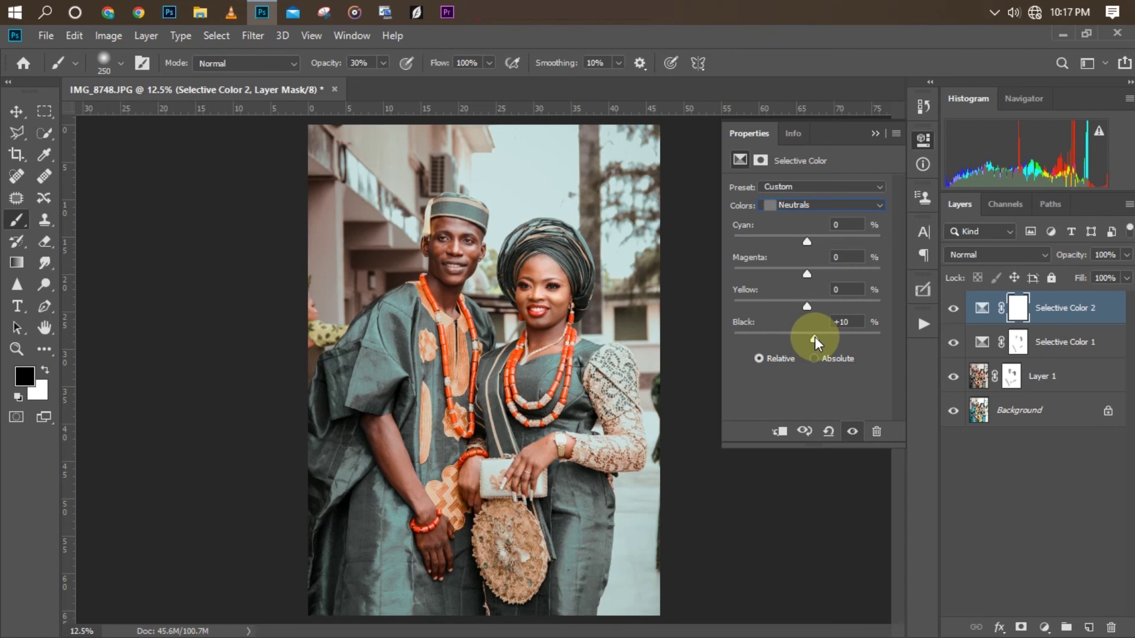
Hide both Selective Color layers and zoom around the portrait to compare the before and after
{"action": "key", "text": "ctrl+minus"}
{"action": "key", "text": "ctrl+plus"}
{"action": "key", "text": "ctrl+plus"}
{"action": "key", "text": "ctrl+minus"}
{"action": "key", "text": "ctrl+minus"}
{"action": "key", "text": "ctrl+plus"}
{"action": "key", "text": "ctrl+plus"}
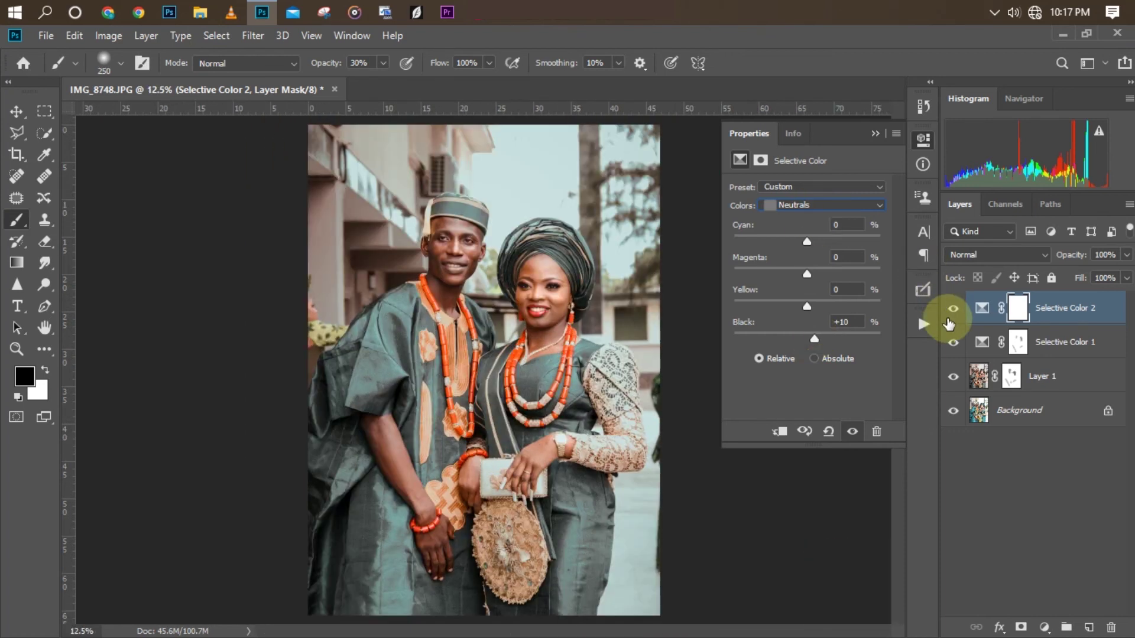
{"action": "mouse_move", "coordinate": [948, 324]}
{"action": "left_mouse_down"}
{"action": "mouse_move", "coordinate": [953, 355]}
{"action": "mouse_move", "coordinate": [945, 310]}
{"action": "left_mouse_up"}
{"action": "key", "text": "ctrl+minus"}
{"action": "key", "text": "ctrl+minus"}
{"action": "key", "text": "ctrl+plus"}
{"action": "key", "text": "ctrl+plus"}
{"action": "key", "text": "ctrl+plus"}
{"action": "key", "text": "ctrl+minus"}
{"action": "key", "text": "ctrl+minus"}
{"action": "key", "text": "ctrl+minus"}
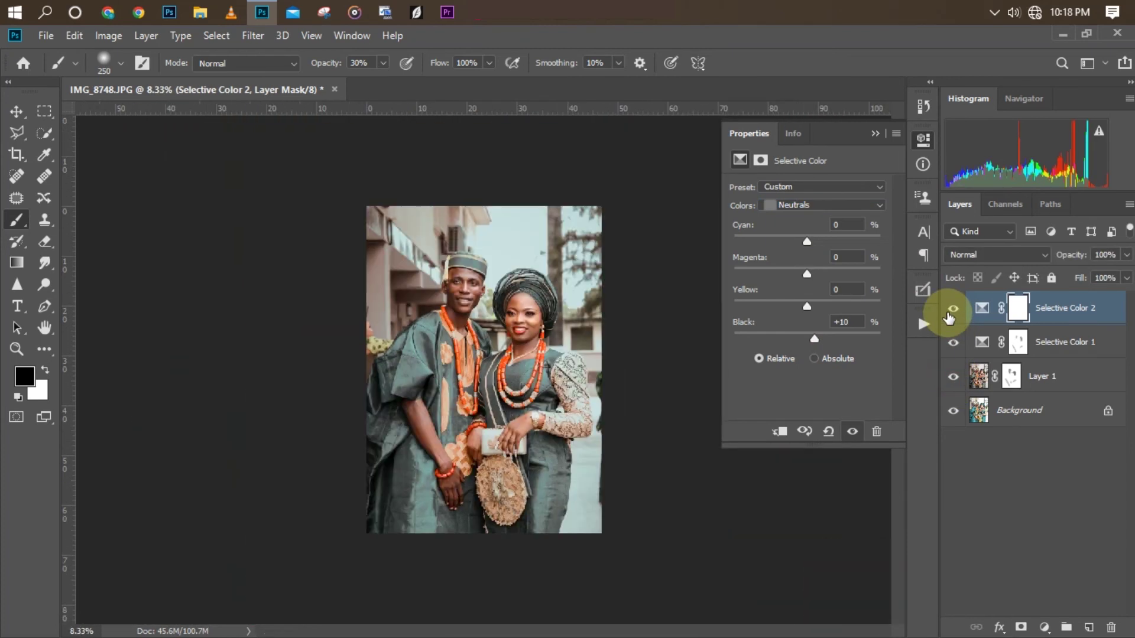
{"action": "key", "text": "ctrl+plus"}
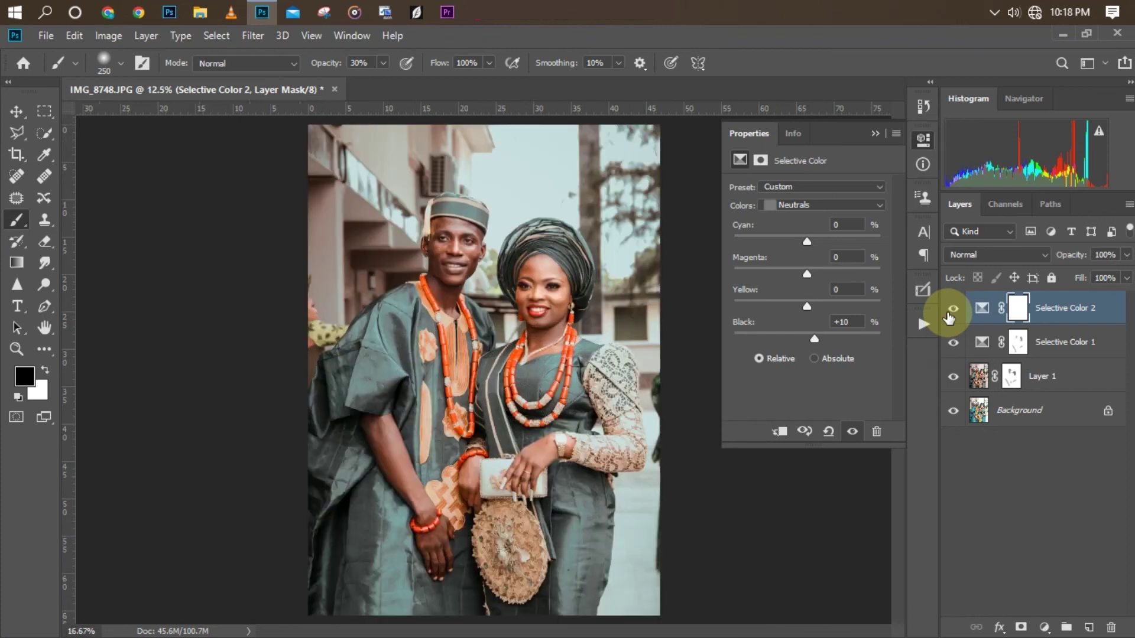
{"action": "key", "text": "ctrl+minus"}
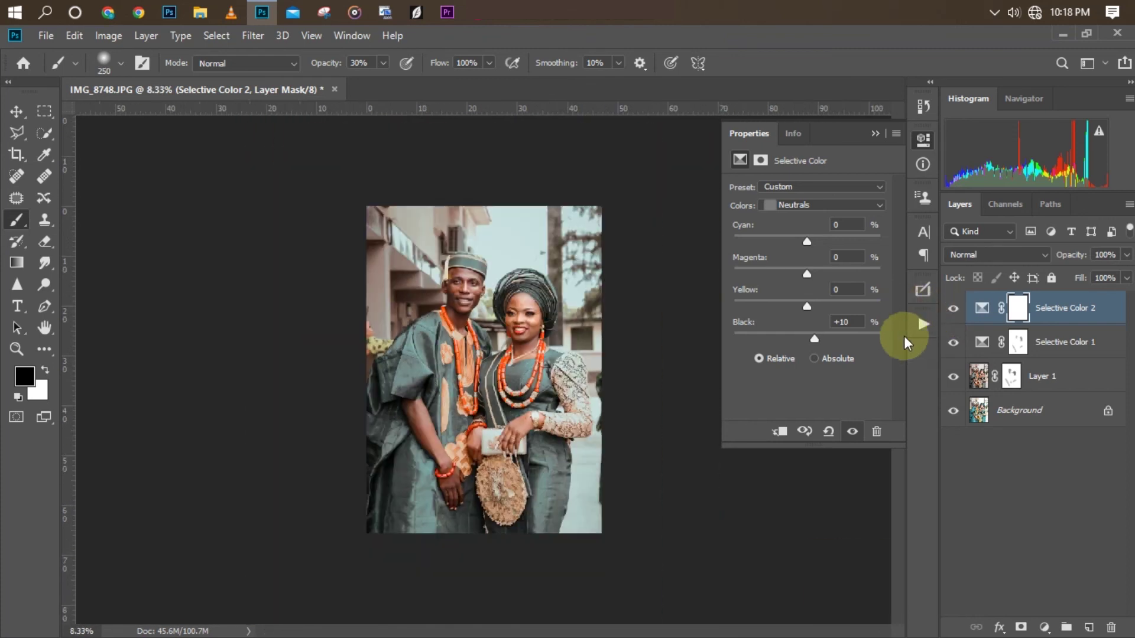
Add a Color Lookup layer using the NATURAL COLOR.CUBE 3D LUT
{"action": "left_click", "coordinate": [1044, 627]}
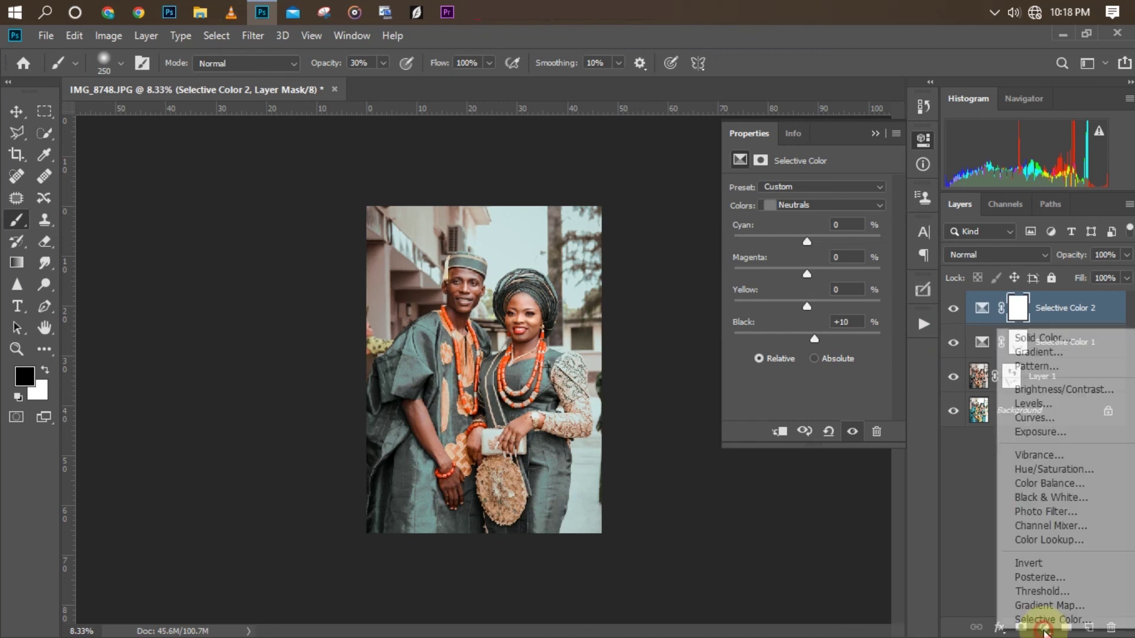
{"action": "left_click", "coordinate": [1044, 539]}
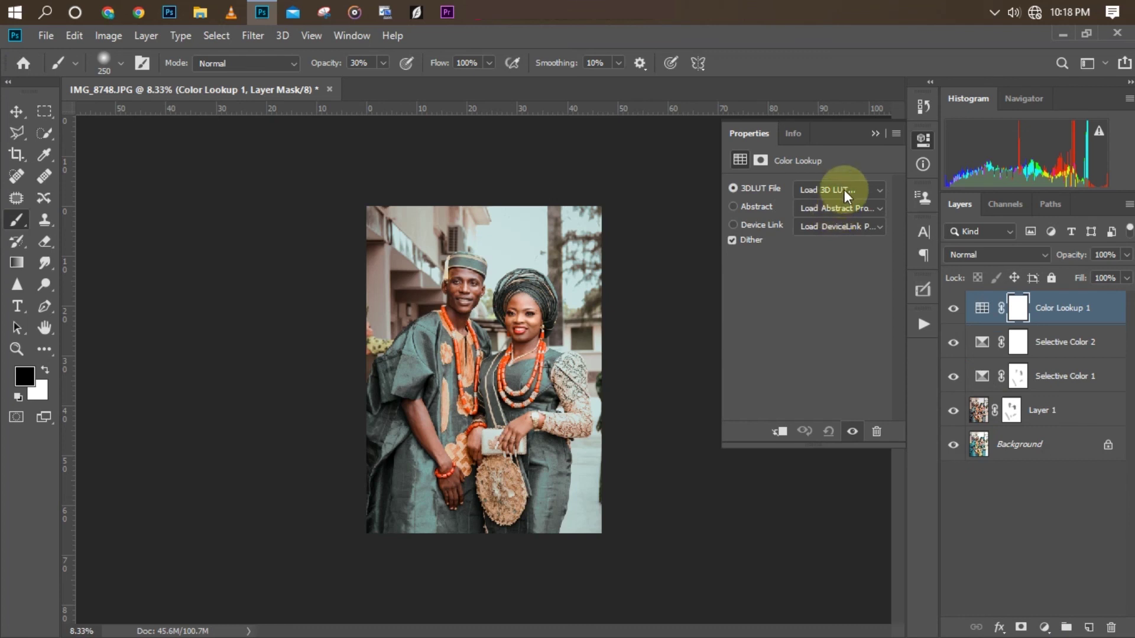
{"action": "left_click", "coordinate": [844, 190]}
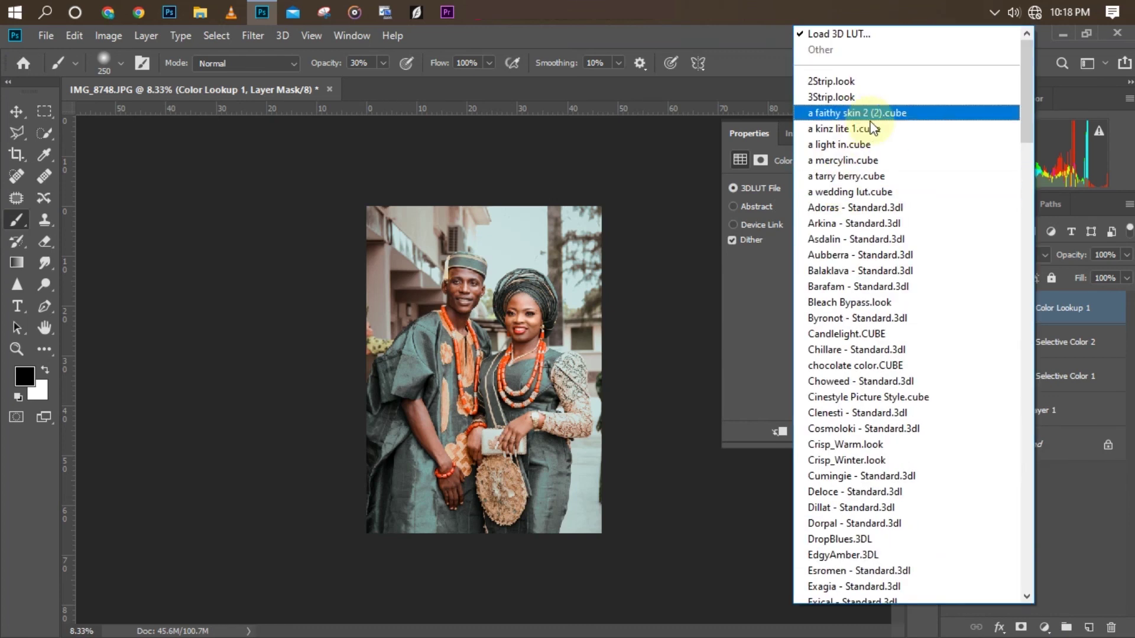
{"action": "left_click_drag", "start_coordinate": [1029, 116], "coordinate": [1040, 369]}
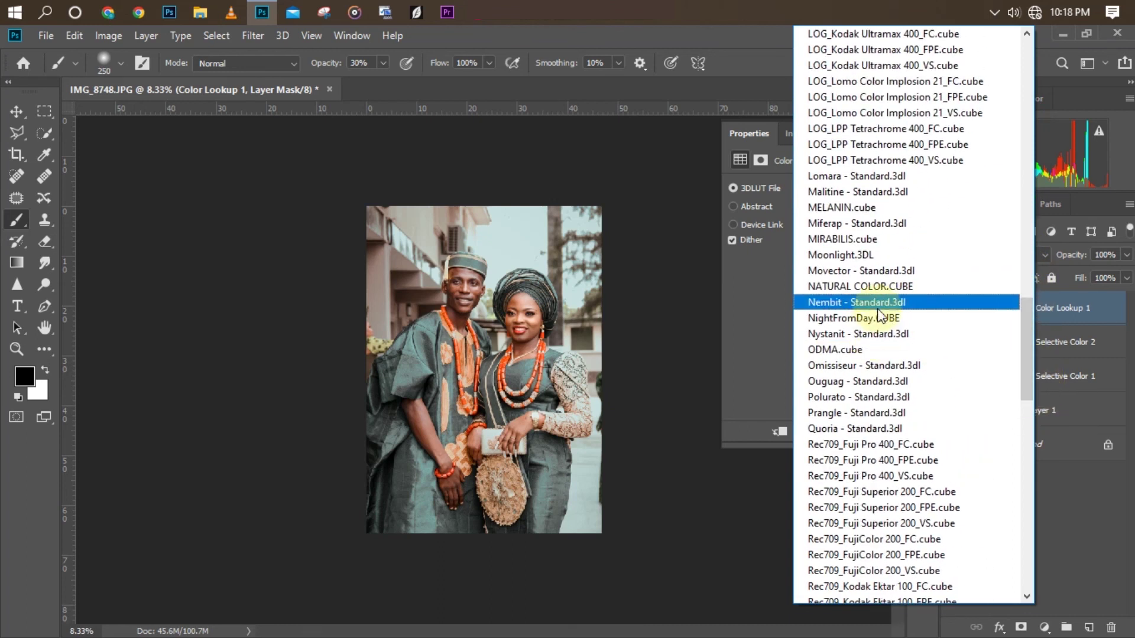
{"action": "left_click", "coordinate": [875, 286]}
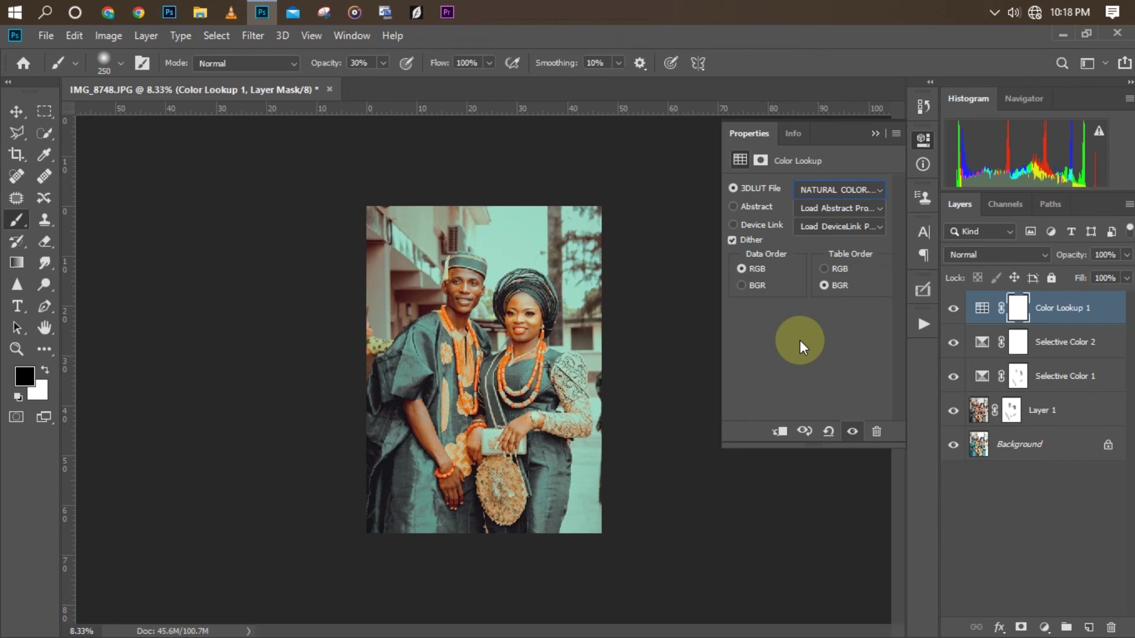
{"action": "key", "text": "ctrl+equal"}
{"action": "key", "text": "ctrl+equal"}
{"action": "key", "text": "ctrl+minus"}
{"action": "key", "text": "ctrl+minus"}
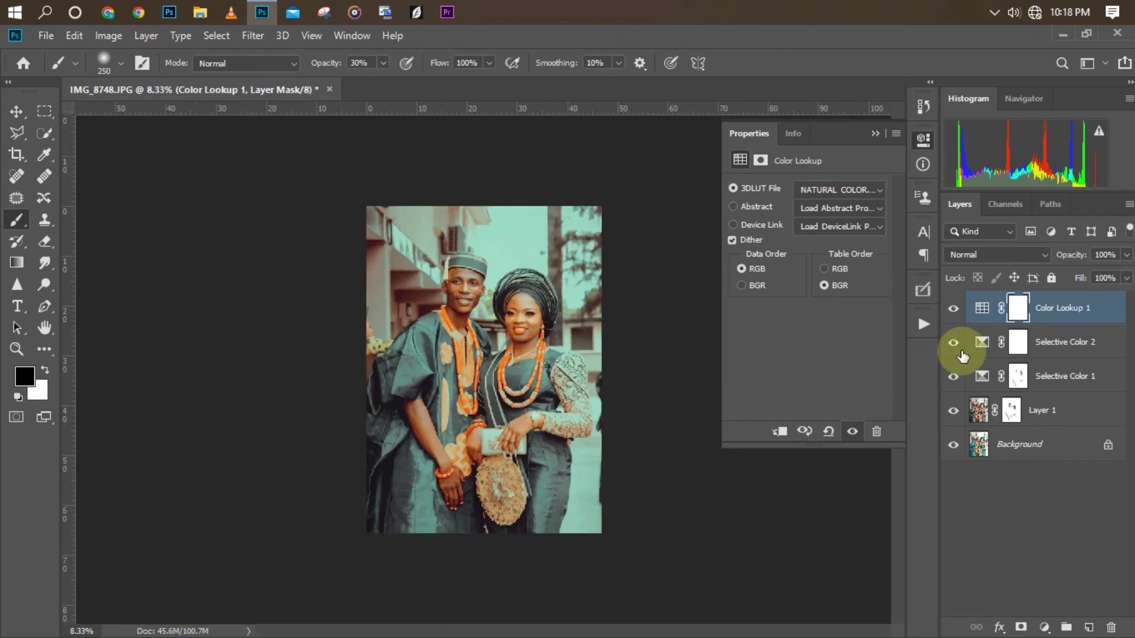
Lower the Color Lookup layer's opacity to 32% and check the portrait
{"action": "left_click", "coordinate": [1125, 257]}
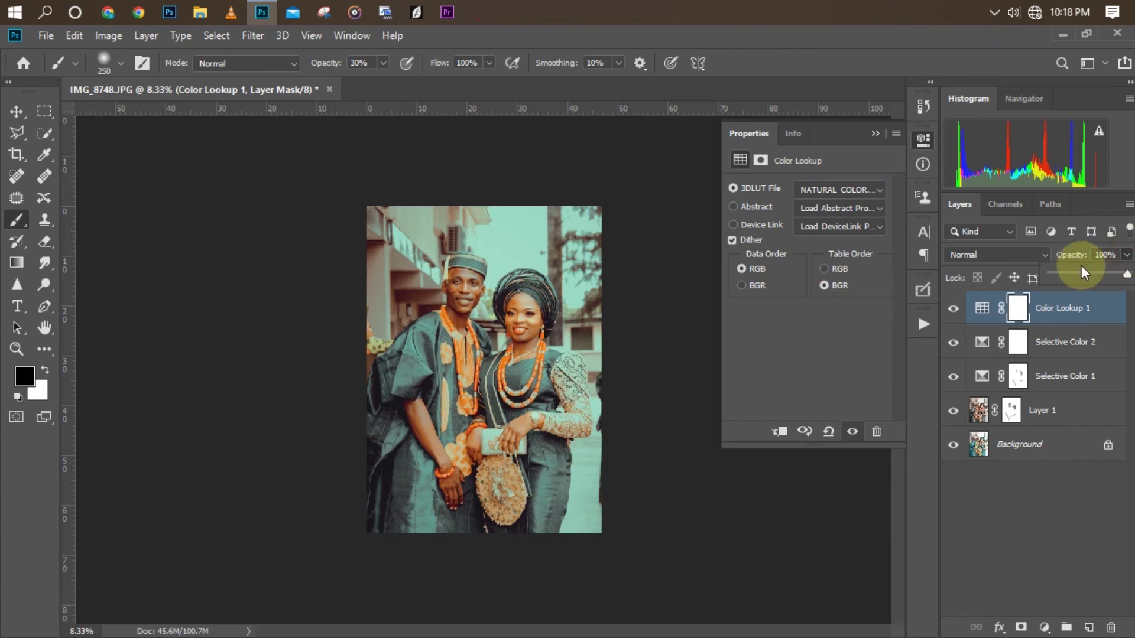
{"action": "left_click_drag", "start_coordinate": [1076, 272], "coordinate": [1076, 272]}
{"action": "key", "text": "ctrl+plus"}
{"action": "key", "text": "ctrl+minus"}
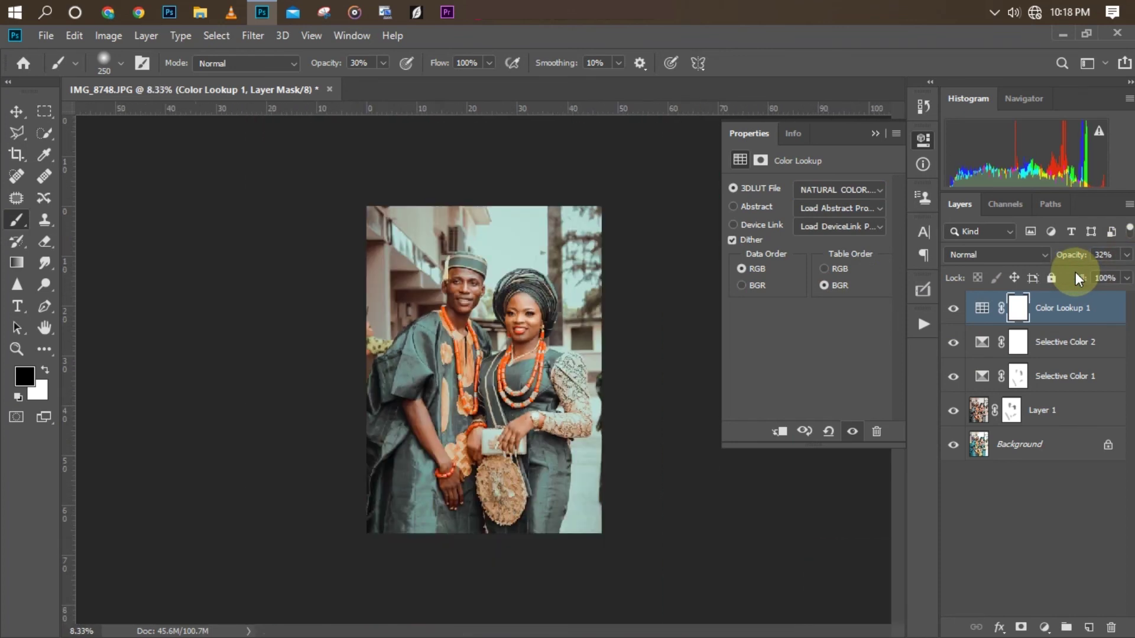
{"action": "left_click", "coordinate": [952, 309]}
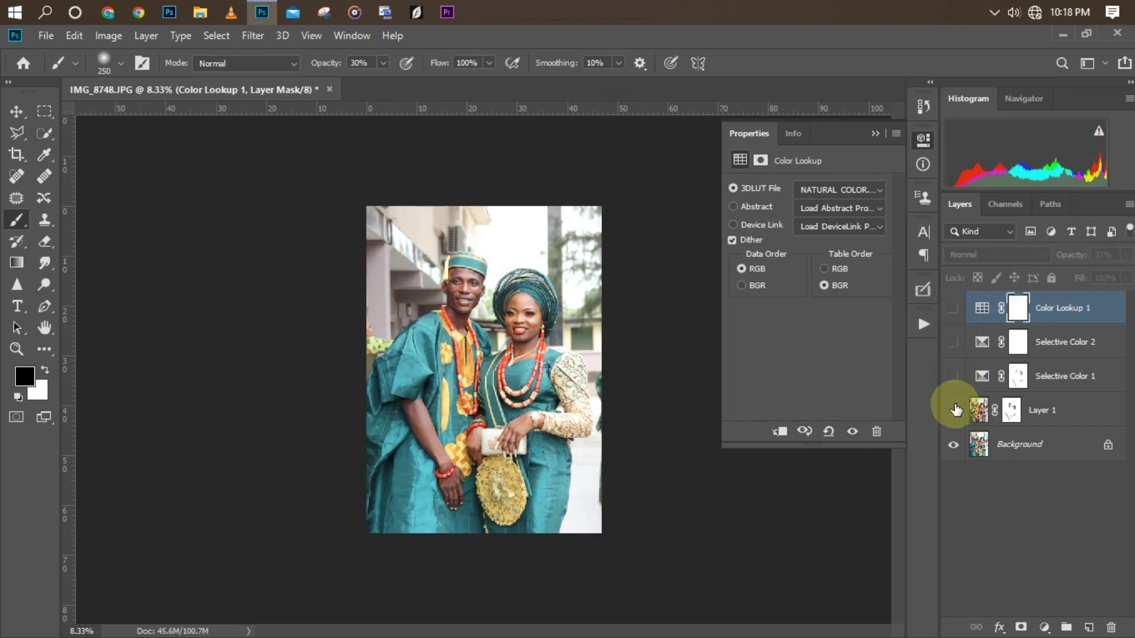
{"action": "left_click", "coordinate": [951, 308]}
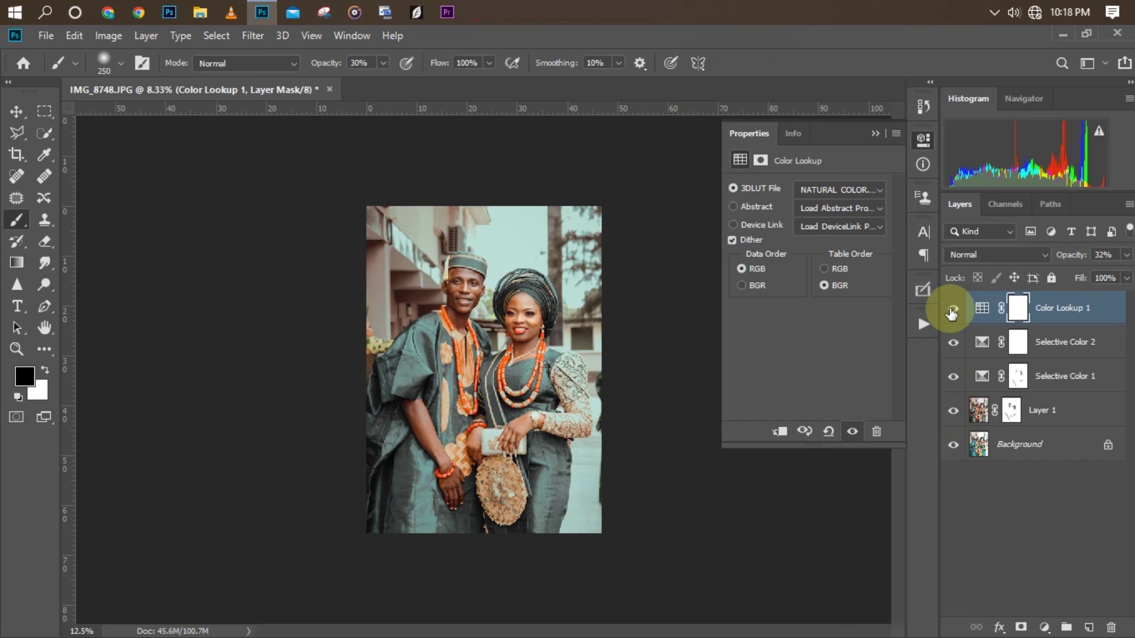
{"action": "key", "text": "ctrl+plus"}
{"action": "key", "text": "ctrl+plus"}
{"action": "key", "text": "ctrl+plus"}
{"action": "key", "text": "ctrl+minus"}
{"action": "key", "text": "ctrl+minus"}
{"action": "key", "text": "ctrl+minus"}
{"action": "key", "text": "ctrl+plus"}
{"action": "key", "text": "ctrl+plus"}
{"action": "key", "text": "ctrl+minus"}
{"action": "left_click", "coordinate": [952, 343]}
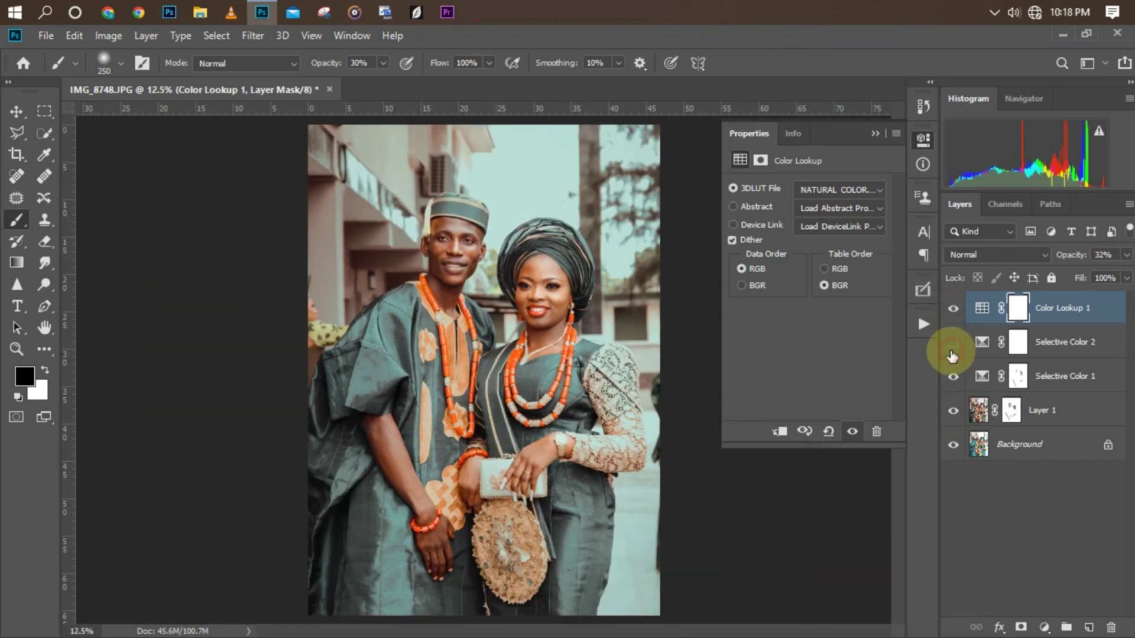
{"action": "left_click", "coordinate": [953, 379]}
{"action": "key", "text": "ctrl+minus"}
{"action": "key", "text": "ctrl+plus"}
{"action": "left_click", "coordinate": [952, 412]}
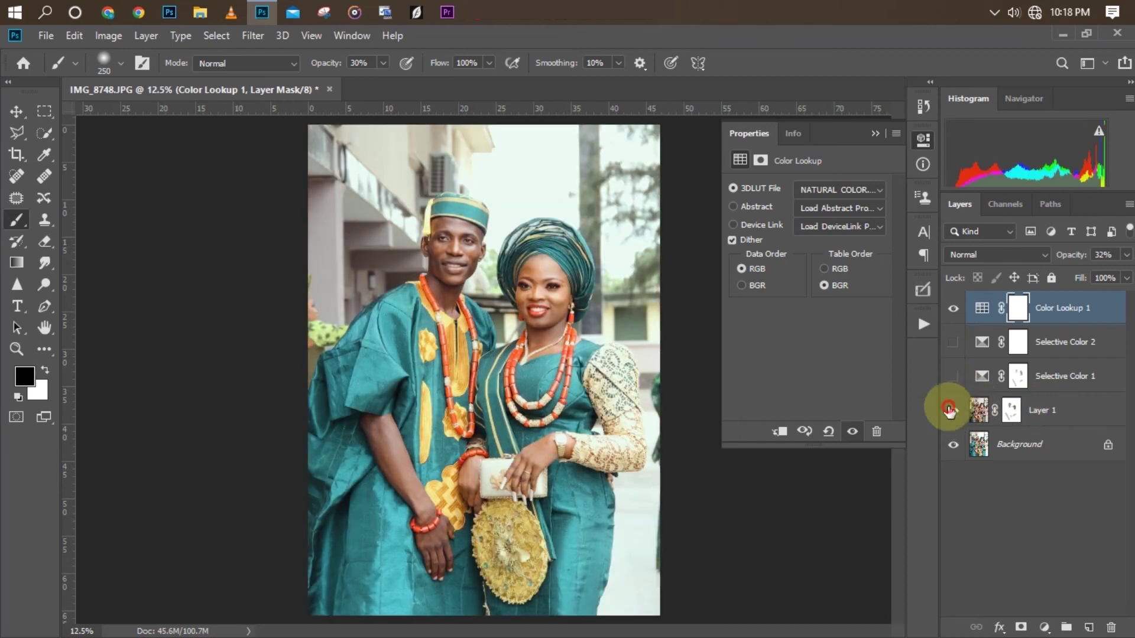
{"action": "left_click", "coordinate": [952, 410]}
{"action": "left_click", "coordinate": [953, 376]}
{"action": "left_click", "coordinate": [953, 343]}
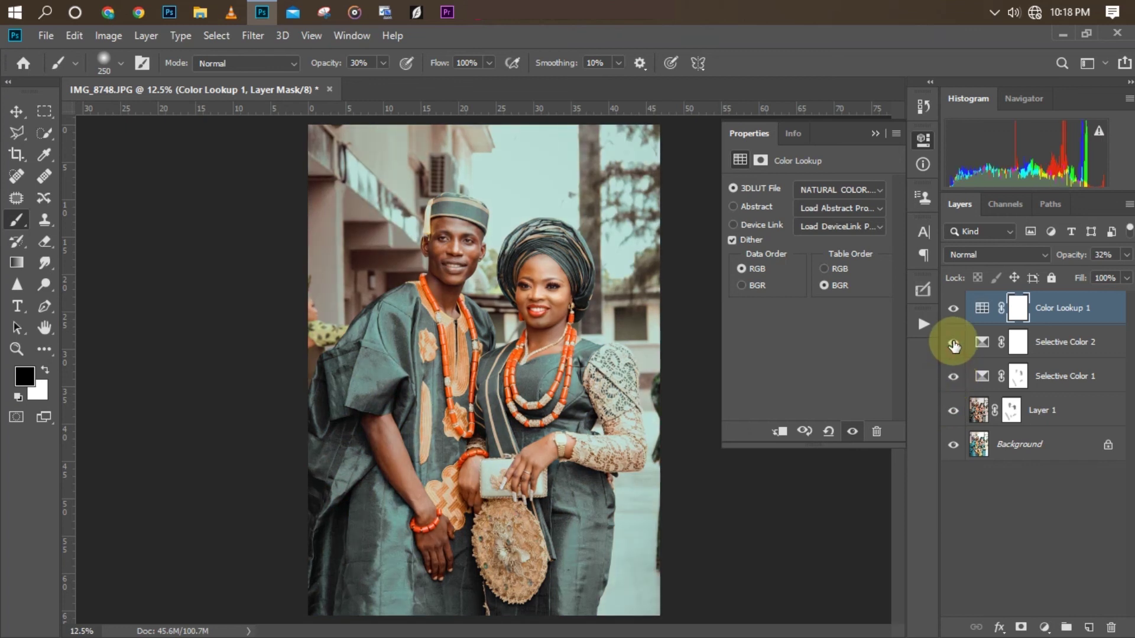
{"action": "key", "text": "ctrl+minus"}
{"action": "key", "text": "ctrl+minus"}
{"action": "key", "text": "ctrl+plus"}
{"action": "key", "text": "ctrl+plus"}
{"action": "key", "text": "ctrl+plus"}
{"action": "key", "text": "ctrl+minus"}
{"action": "key", "text": "ctrl+minus"}
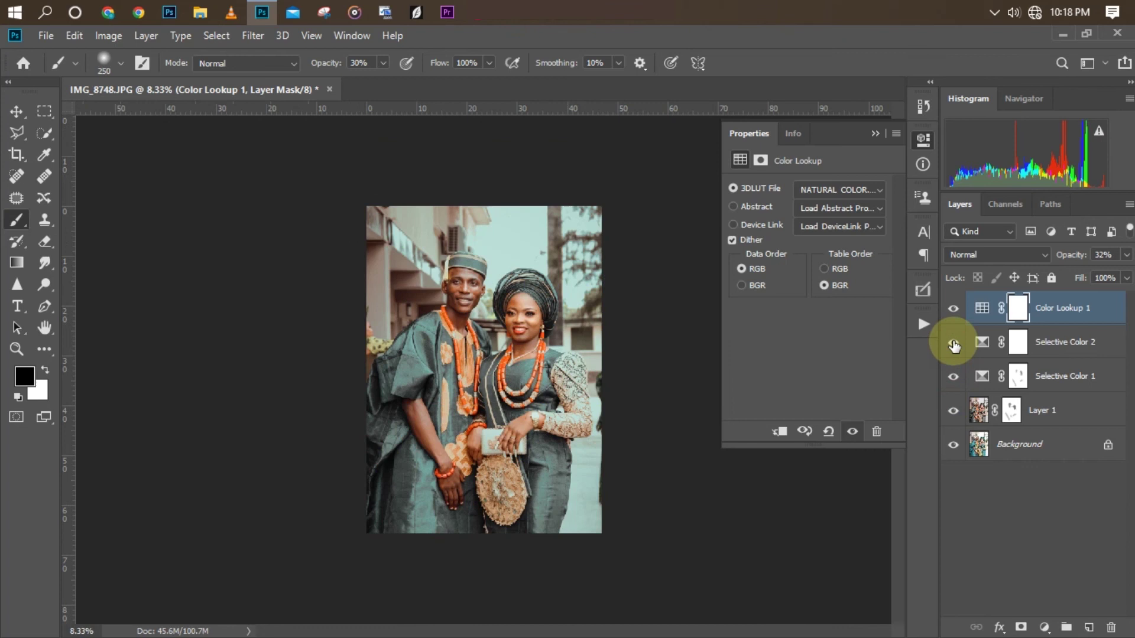
{"action": "key", "text": "ctrl+plus"}
{"action": "key", "text": "ctrl+plus"}
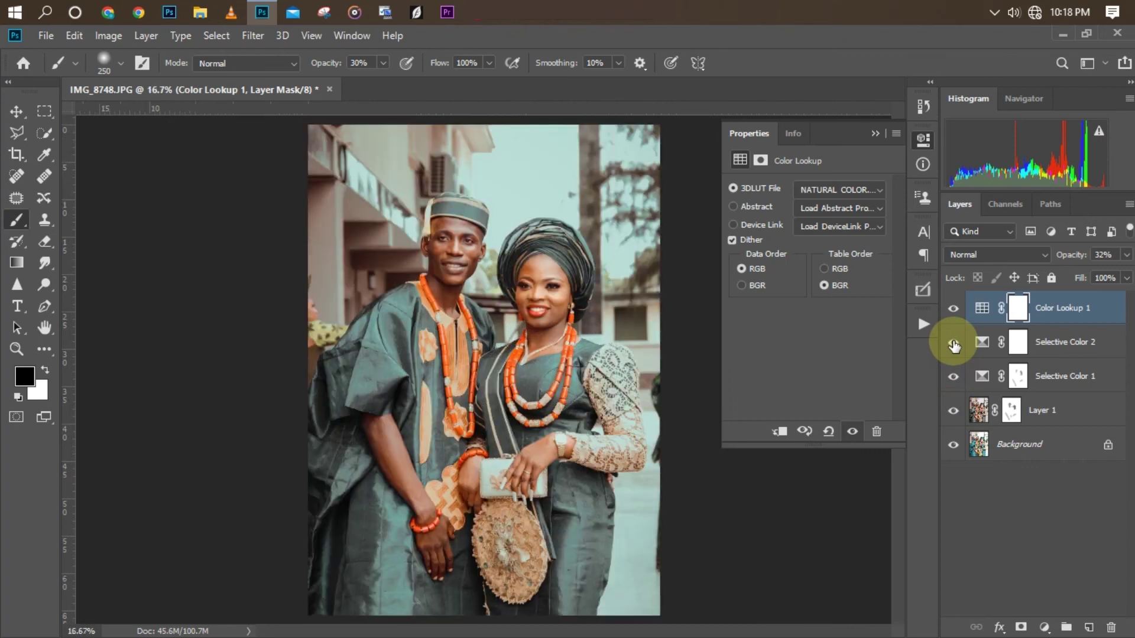
{"action": "key", "text": "ctrl+minus"}
{"action": "key", "text": "ctrl+plus"}
{"action": "key", "text": "ctrl+plus"}
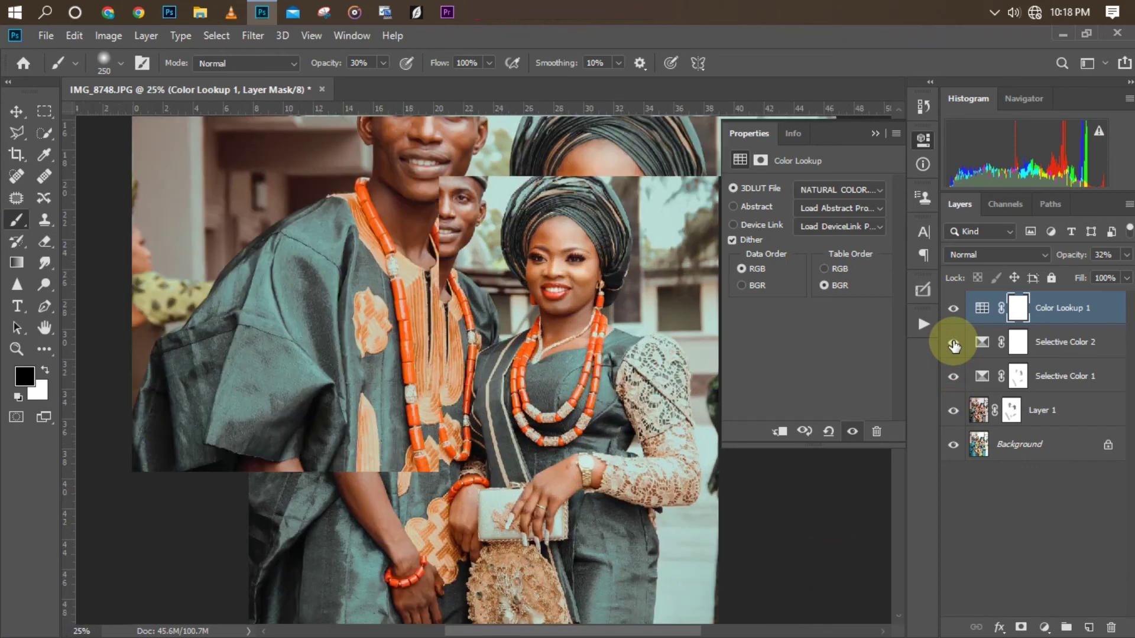
{"action": "key", "text": "ctrl+minus"}
{"action": "key", "text": "ctrl+minus"}
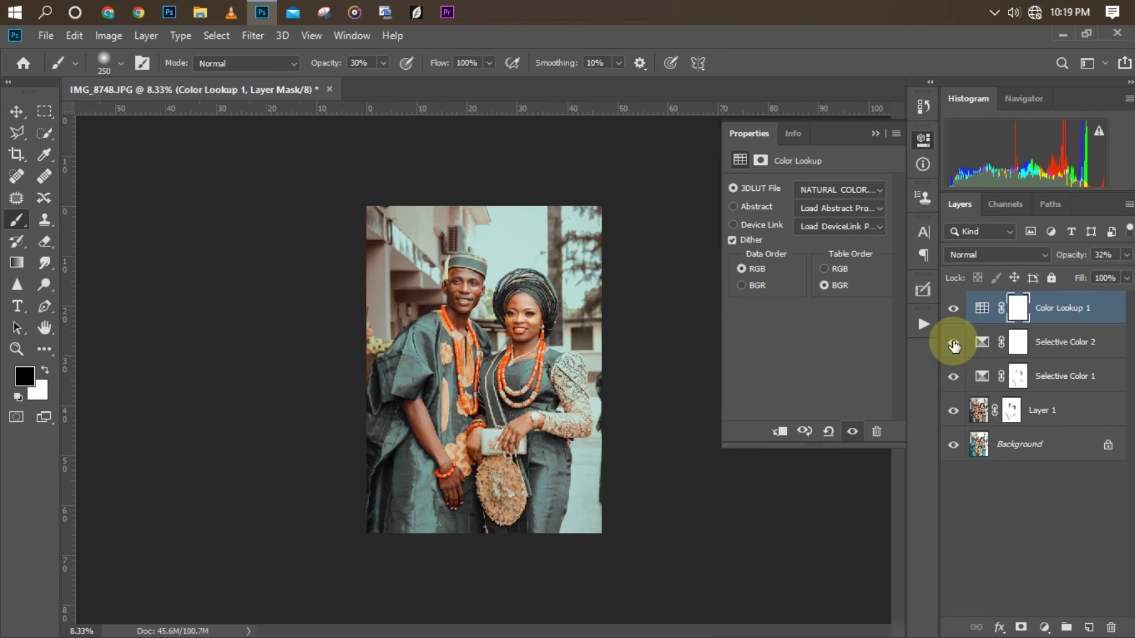